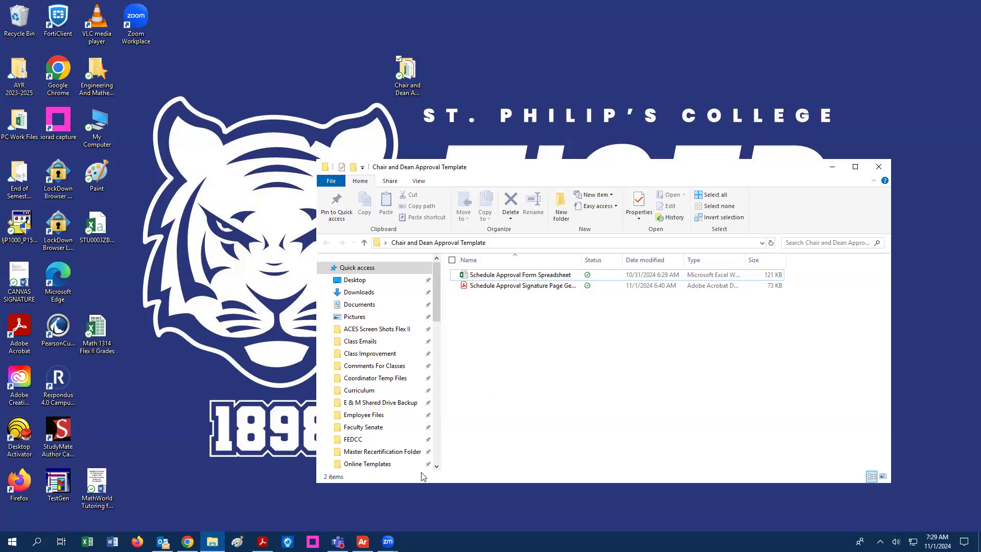
# - Switch from File Explorer to the Argos reporting window on the taskbar
pyautogui.click(362, 541)
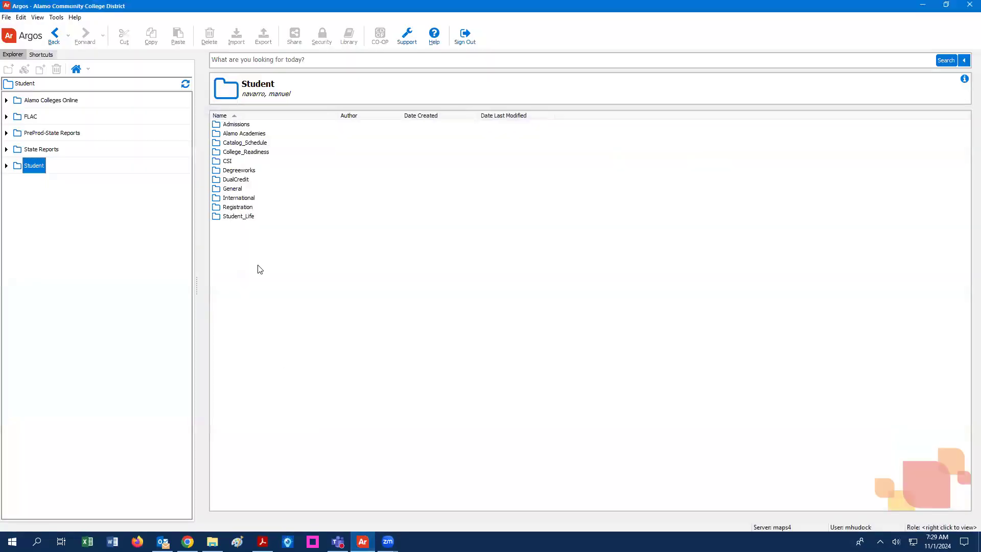
# - Expand Student > Catalog_Schedule > STU0003_CourseScheduleOffering_DBK and open the STU0003ZB standard times dashboard
pyautogui.click(6, 165)
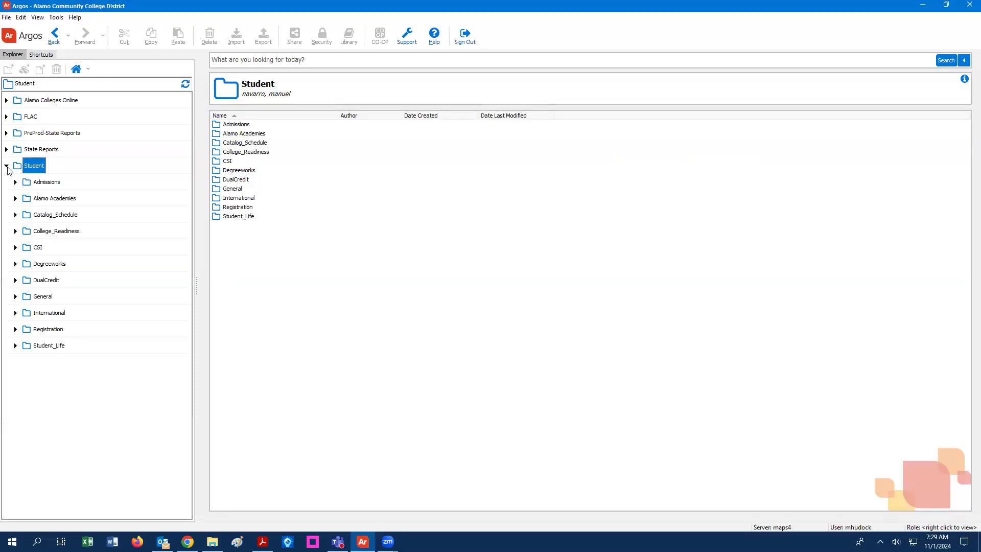
pyautogui.click(16, 216)
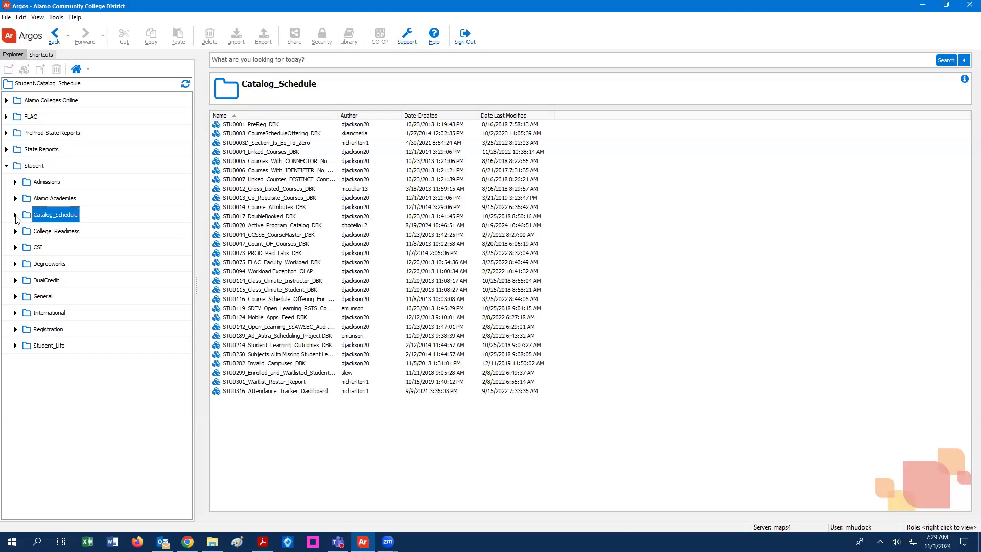
pyautogui.click(16, 217)
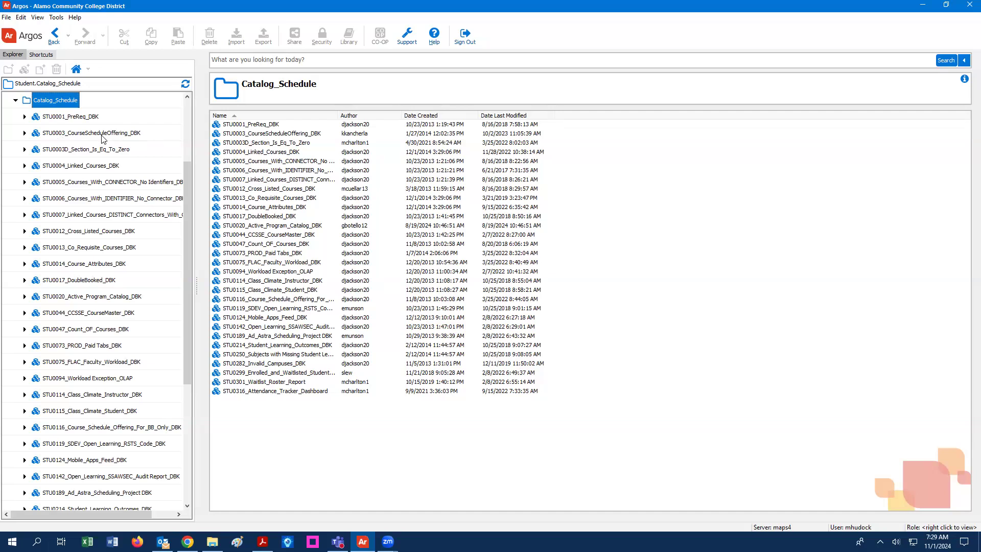
pyautogui.click(25, 133)
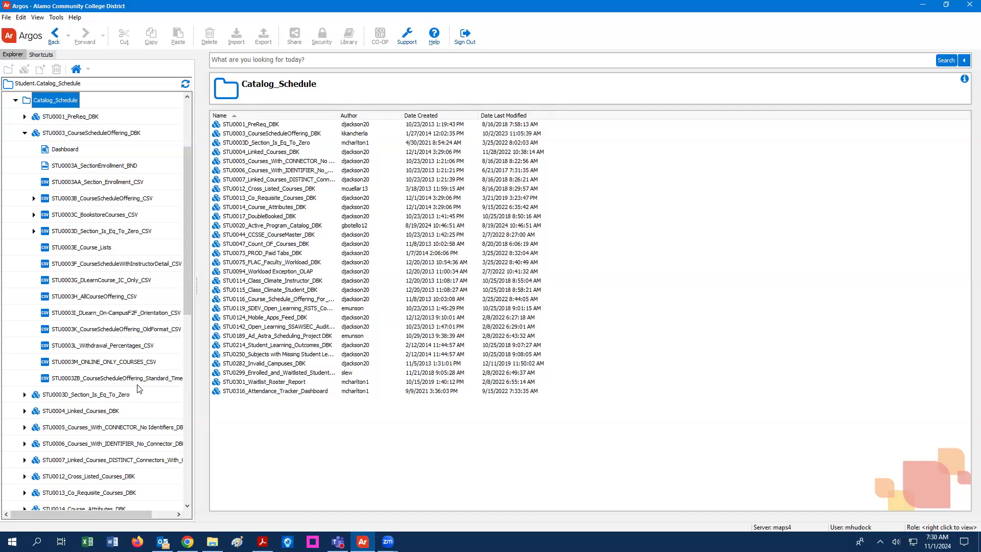
pyautogui.doubleClick(66, 380)
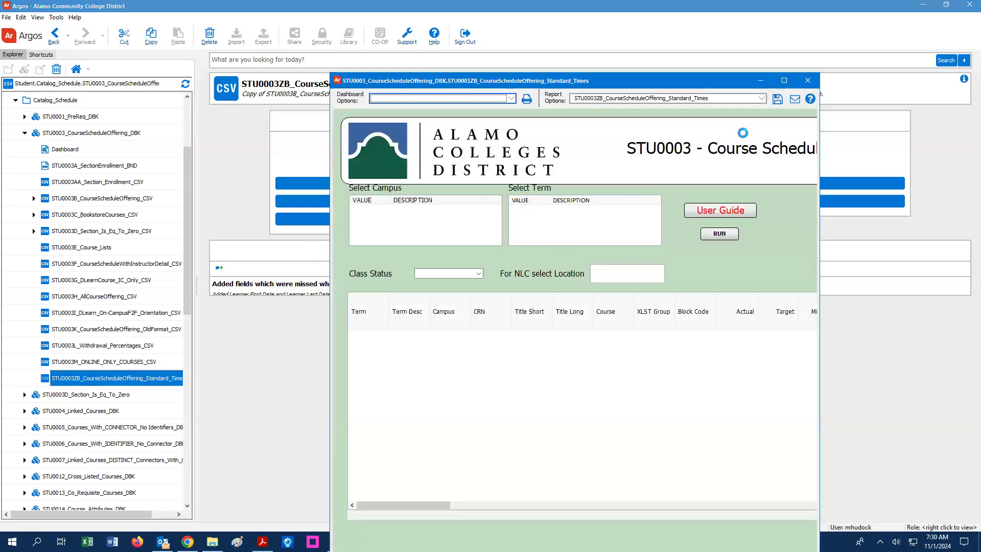
# - Maximize the dashboard and select campus SPC and term Spring 2026
pyautogui.click(783, 80)
pyautogui.click(94, 161)
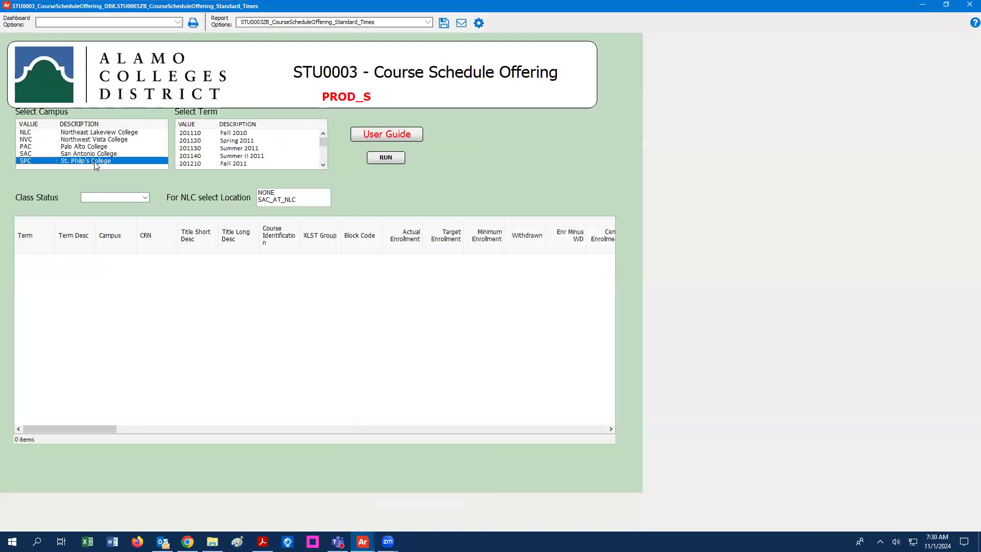
pyautogui.click(323, 165)
pyautogui.click(323, 165)
pyautogui.click(323, 165)
pyautogui.scroll(-5, 324, 166)
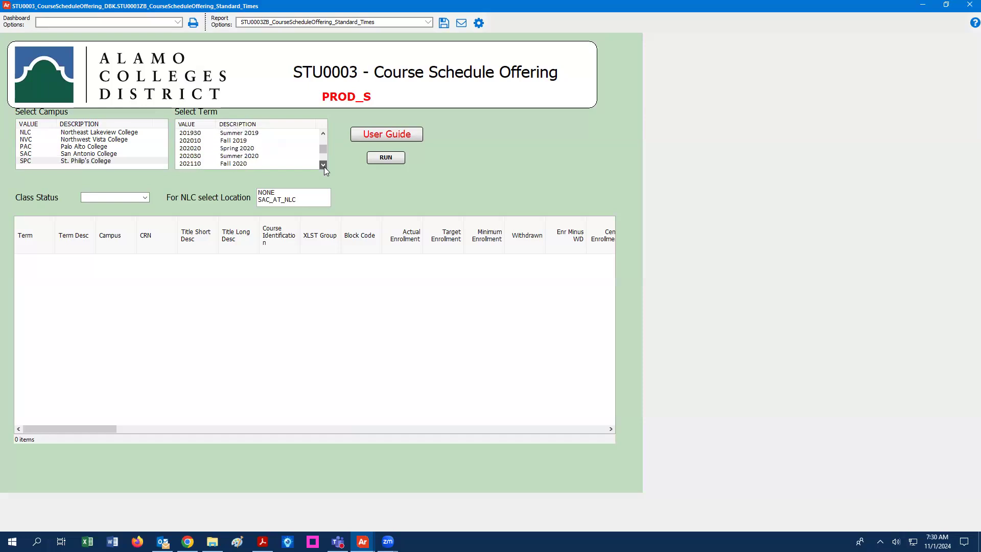
pyautogui.scroll(-4, 323, 167)
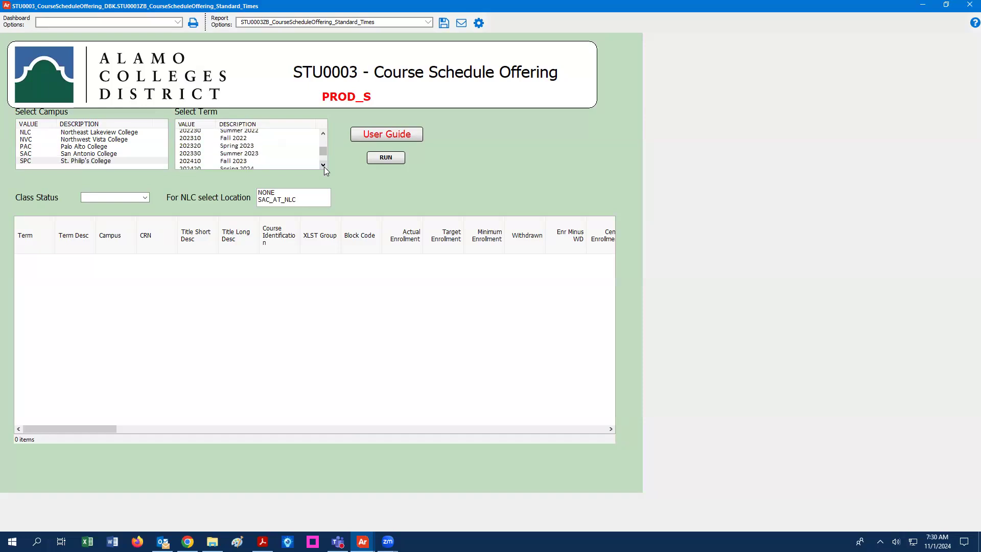
pyautogui.scroll(-2, 324, 166)
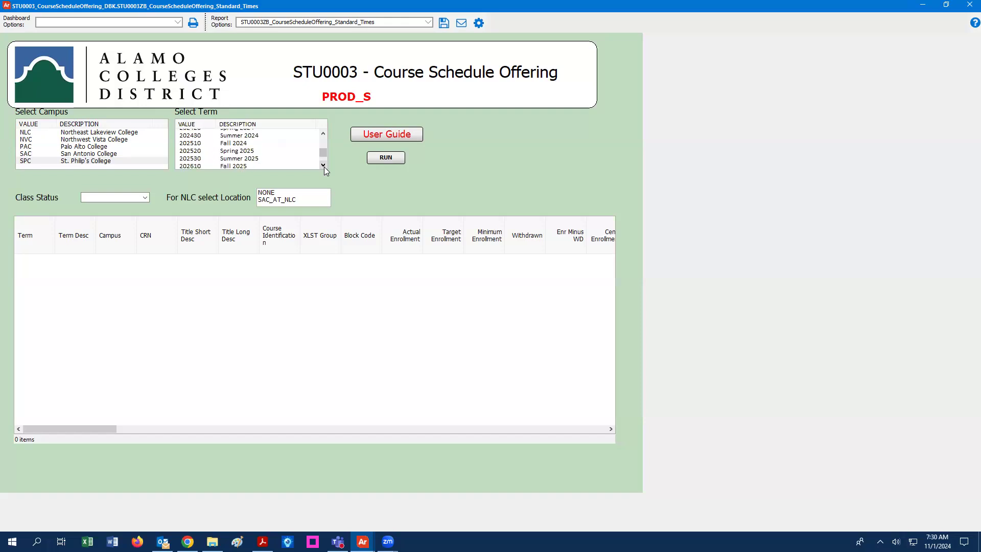
pyautogui.scroll(-1, 323, 166)
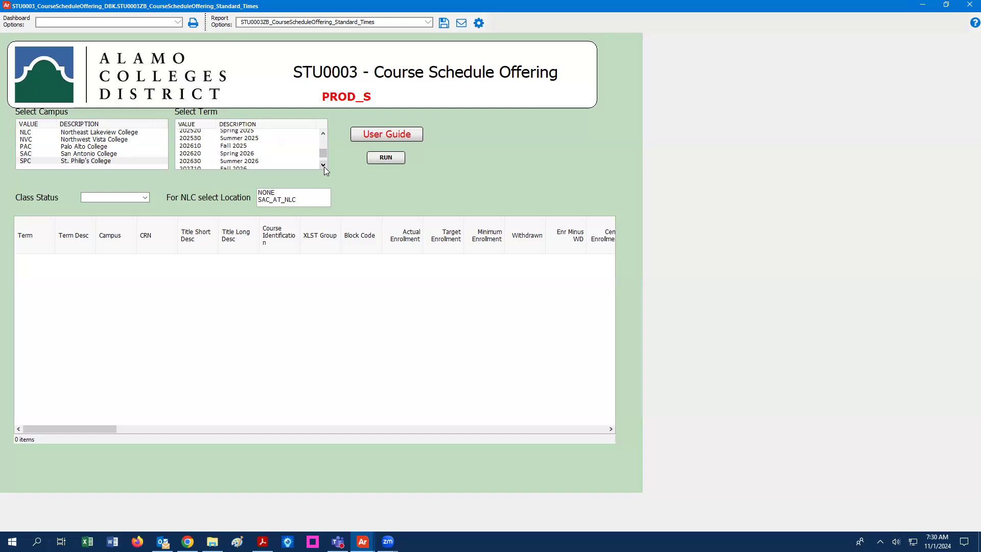
pyautogui.click(239, 154)
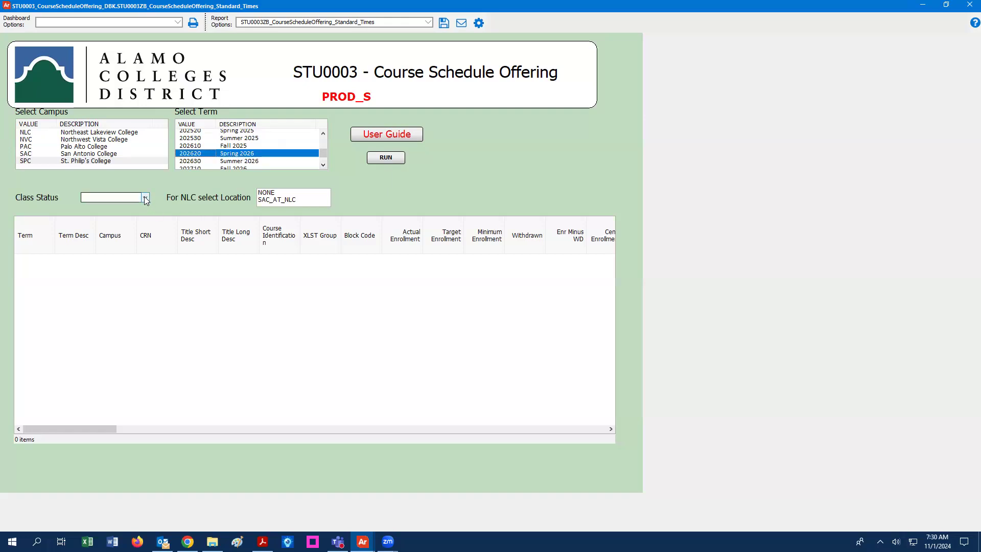
# - Set Class Status to Active and NLC location to NONE
pyautogui.click(145, 198)
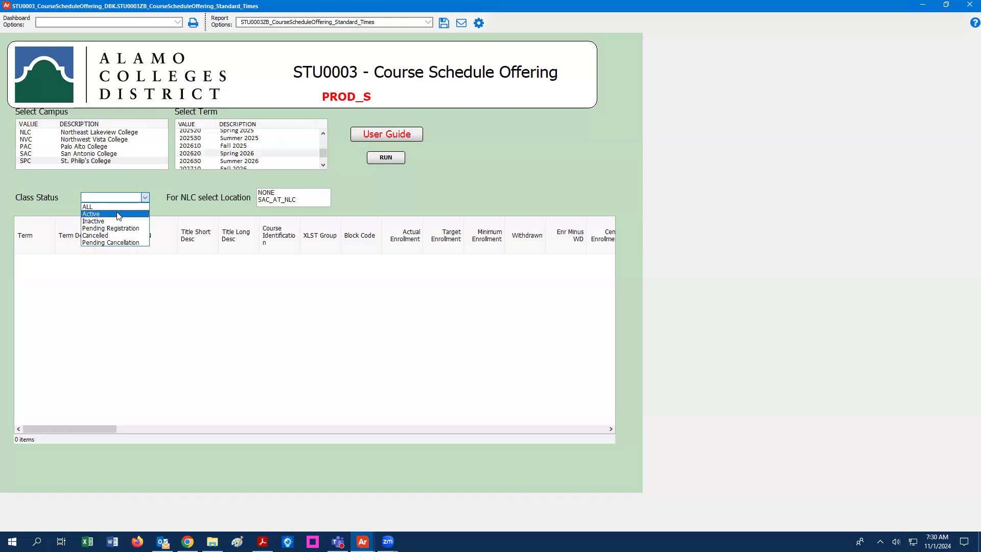
pyautogui.click(118, 214)
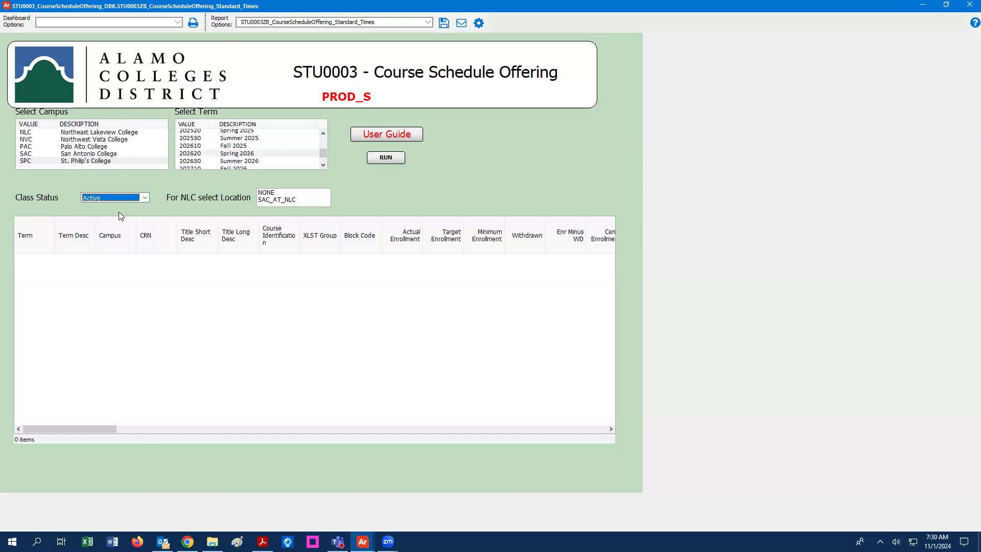
pyautogui.click(274, 195)
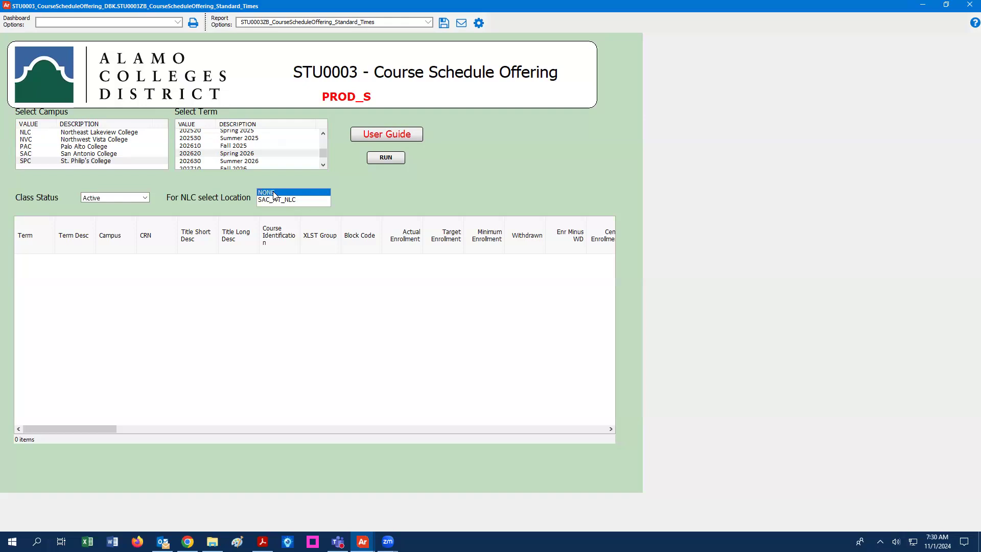
pyautogui.click(442, 23)
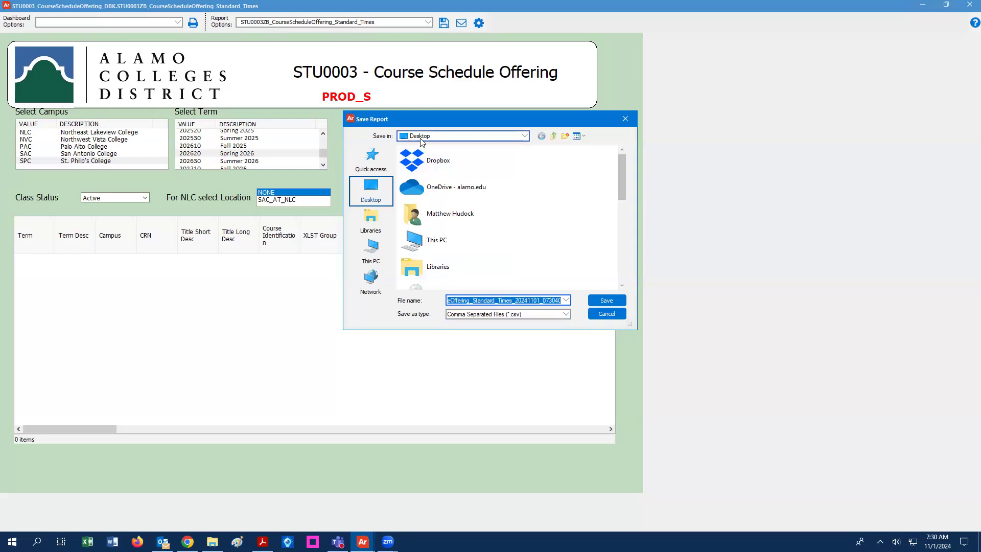
pyautogui.click(605, 314)
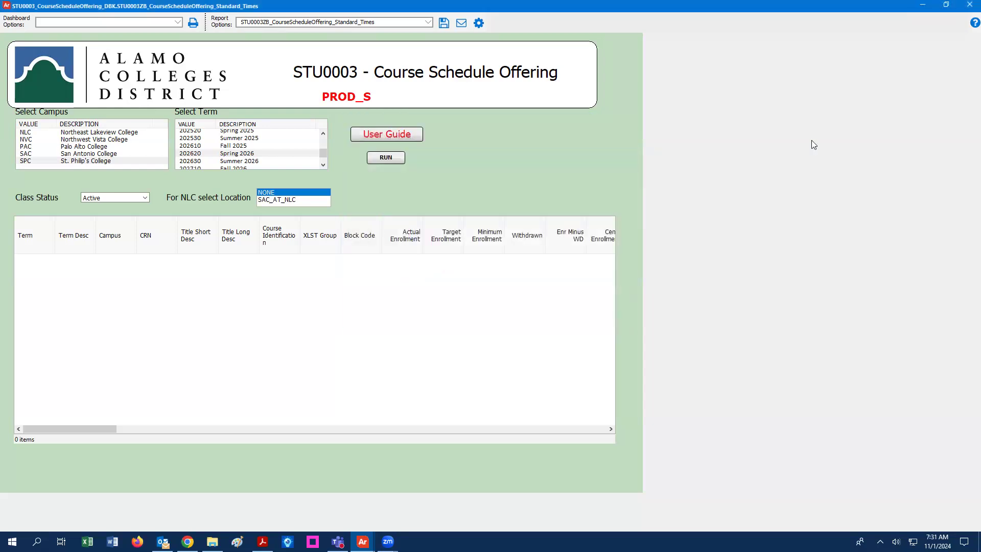
pyautogui.click(922, 6)
# - Minimize Argos and open the STU0003ZB_CourseScheduleOffering_Standard_Times_20241101_071704 export from the desktop in Excel
pyautogui.click(924, 6)
pyautogui.click(98, 226)
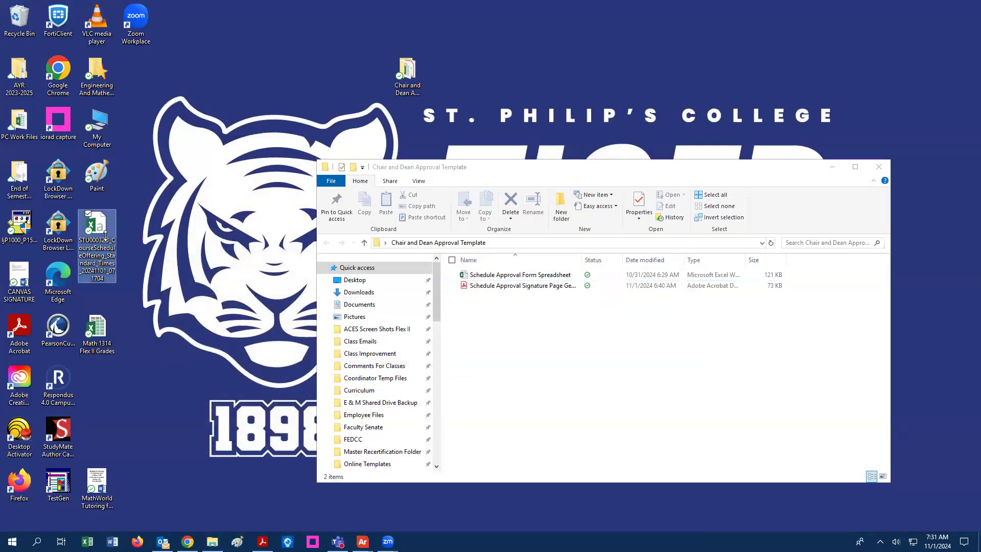
pyautogui.doubleClick(101, 227)
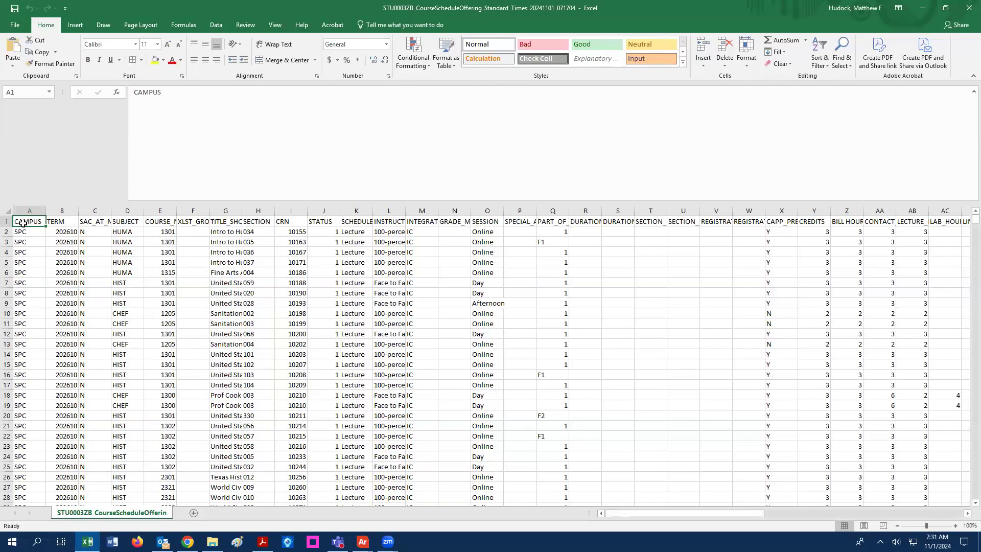
# - Turn on AutoFilter for the header row
pyautogui.click(8, 222)
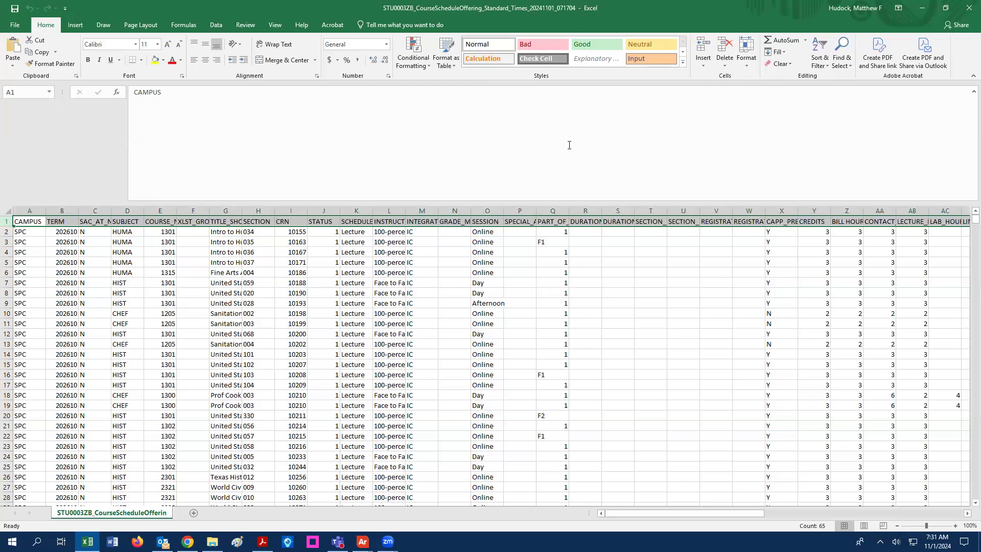
pyautogui.click(819, 57)
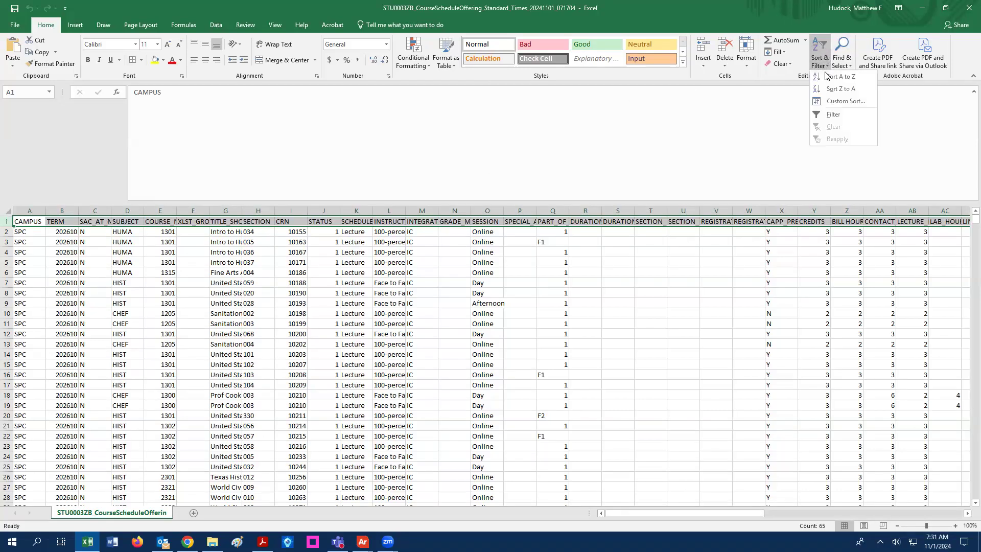
pyautogui.click(832, 113)
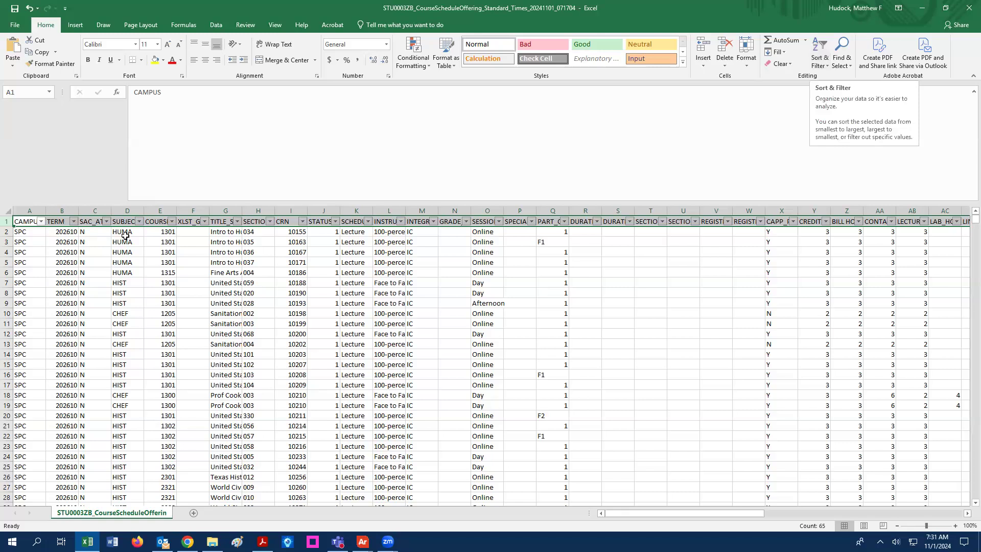
# - Filter SUBJECT to exclude ENGR and MATH, then select the first data row
pyautogui.click(139, 221)
pyautogui.scroll(-1, 79, 345)
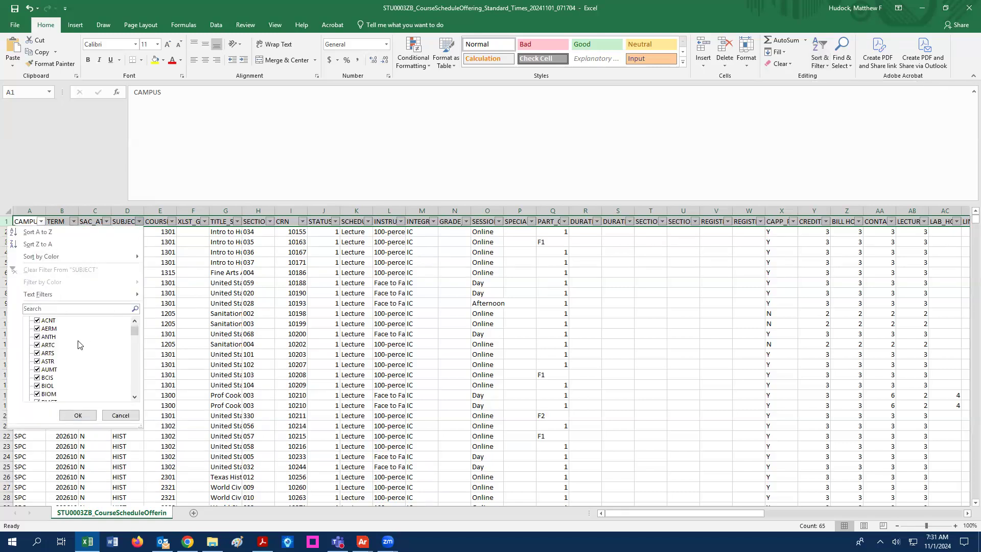
pyautogui.scroll(-4, 76, 351)
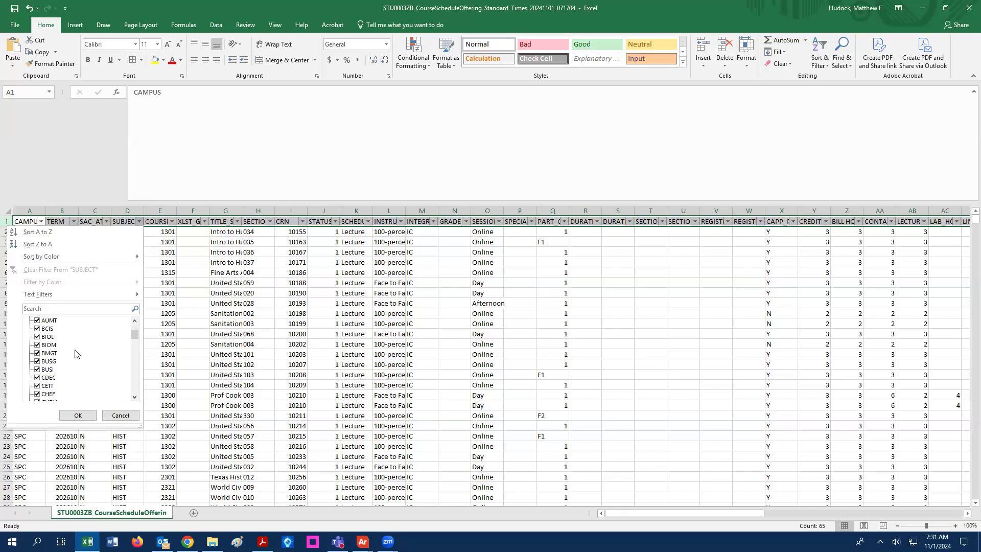
pyautogui.scroll(-5, 75, 354)
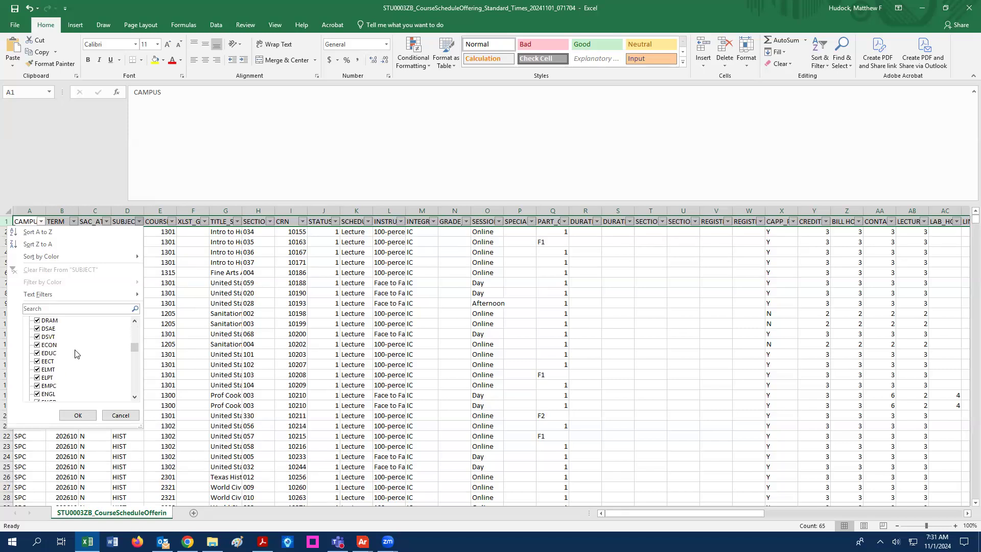
pyautogui.click(37, 378)
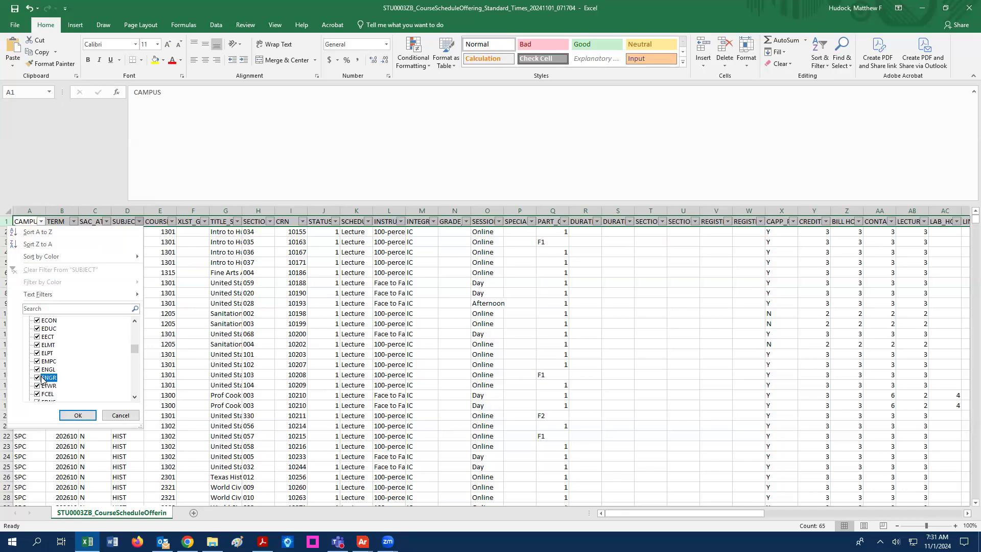
pyautogui.scroll(-3, 86, 364)
pyautogui.scroll(-2, 84, 363)
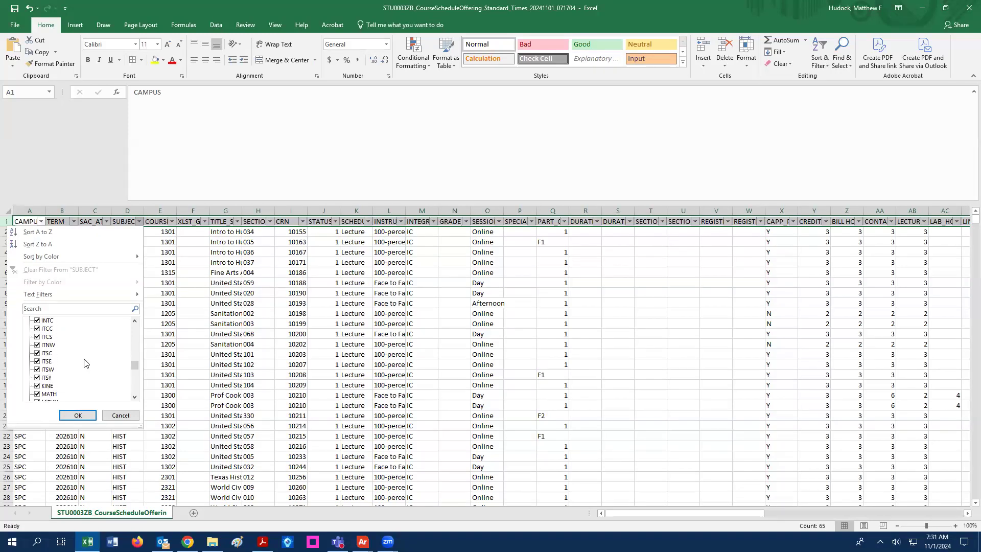
pyautogui.click(49, 394)
pyautogui.click(75, 415)
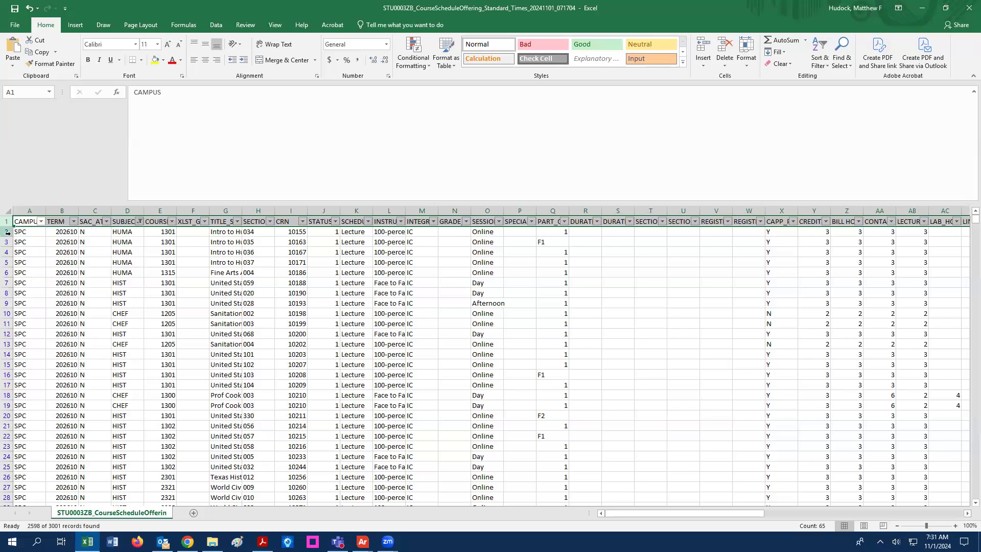
pyautogui.click(7, 233)
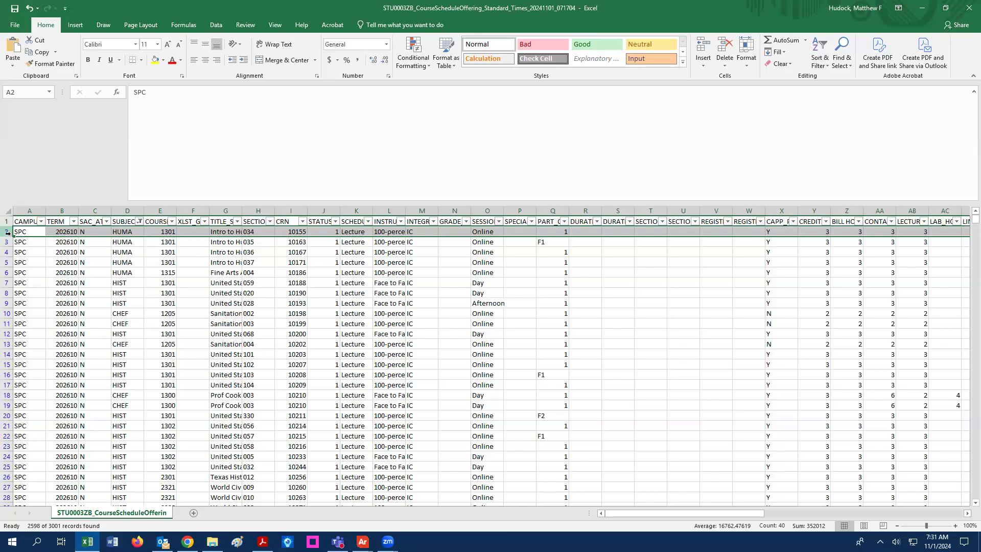
# - Delete all the visible non-ENGR/MATH course rows
pyautogui.hotkey('ctrl', 'shift', 'Down')
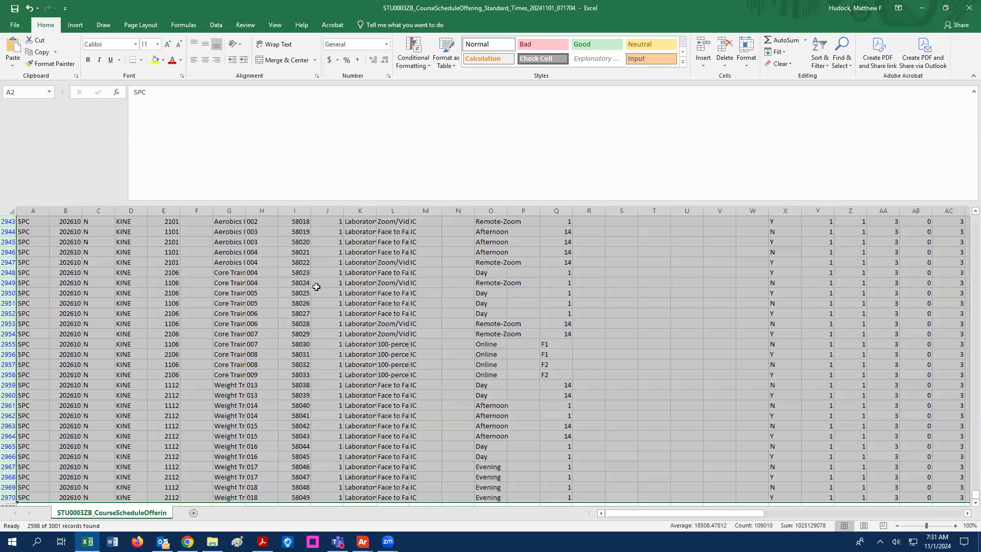
pyautogui.rightClick(316, 287)
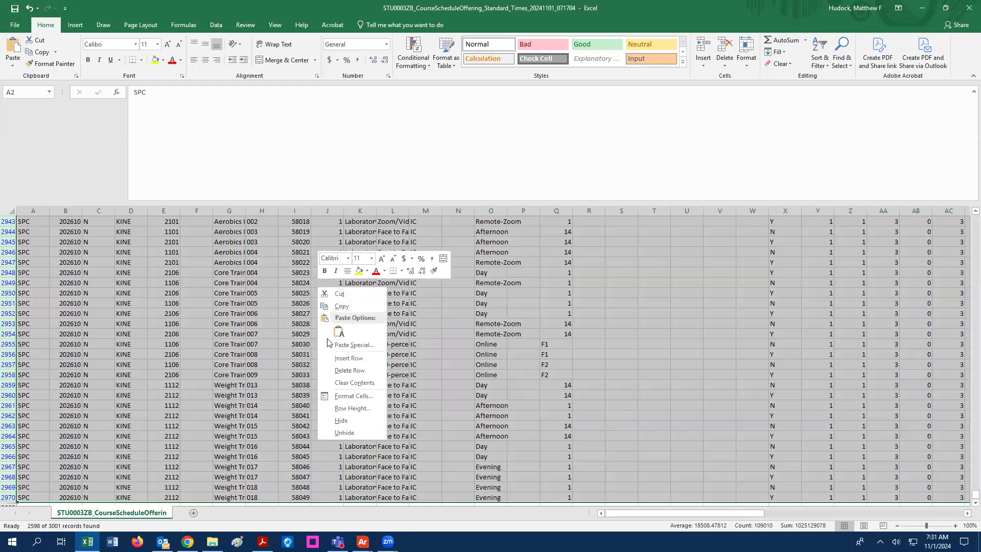
pyautogui.click(349, 370)
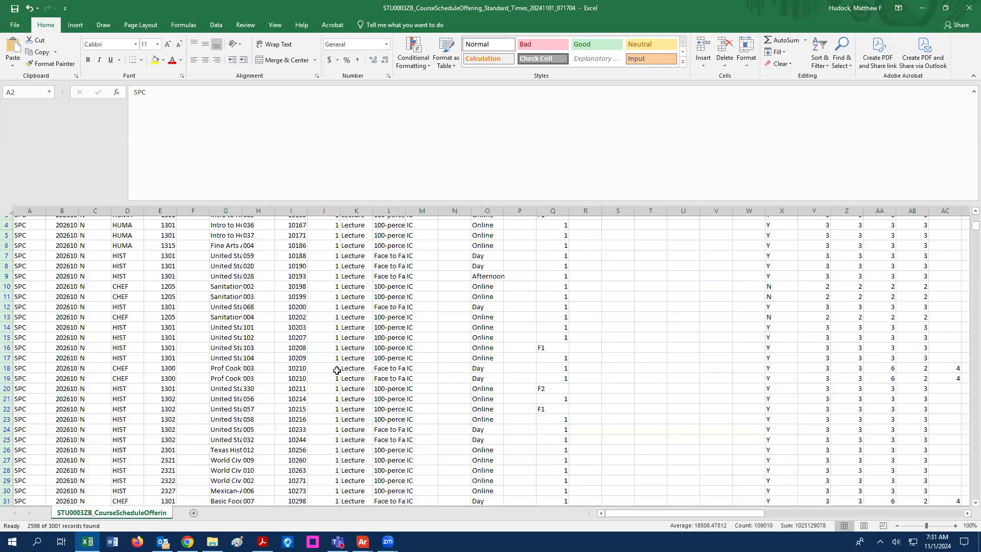
# - Reset the SUBJECT filter to (Select All) so the ENGR and MATH rows show
pyautogui.click(139, 221)
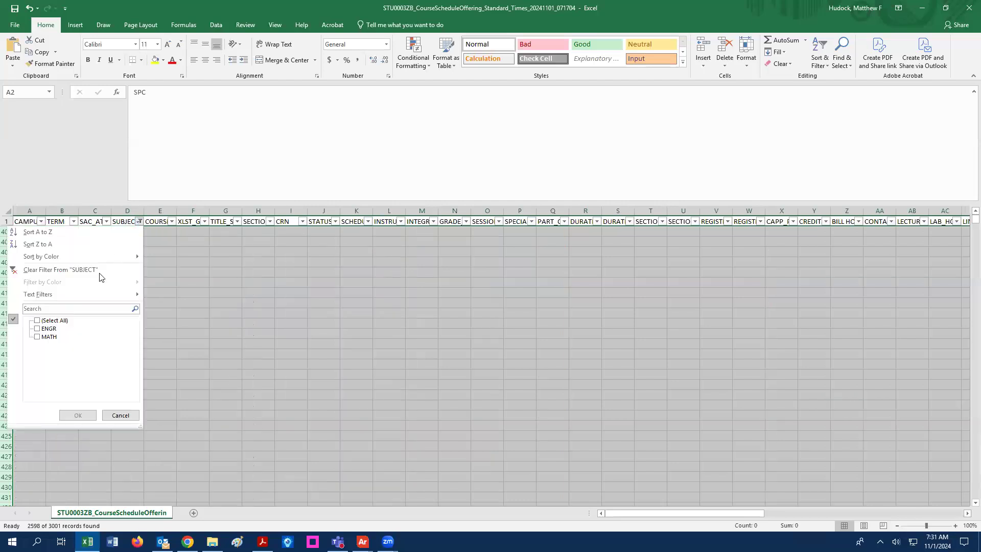
pyautogui.click(65, 323)
pyautogui.click(78, 414)
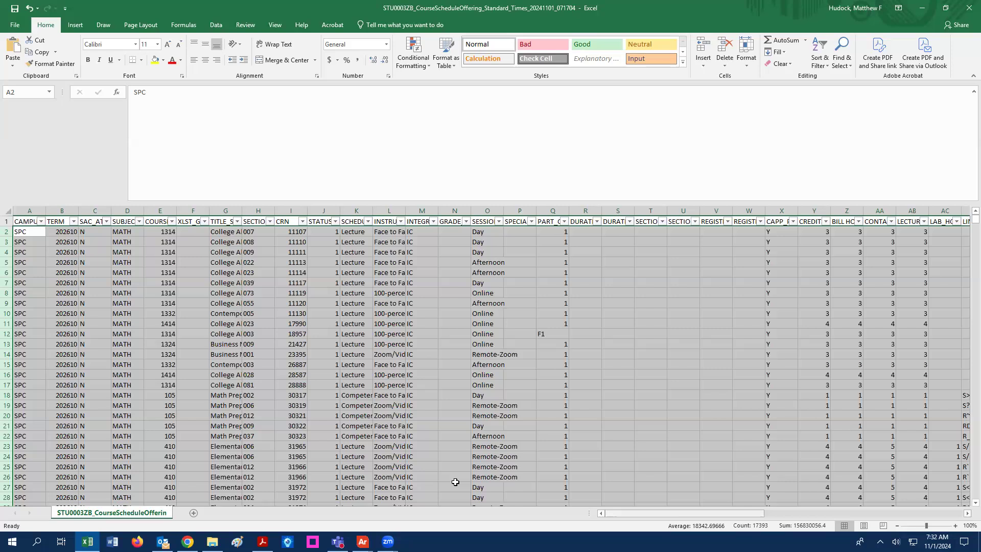
pyautogui.hscroll(4, 455, 481)
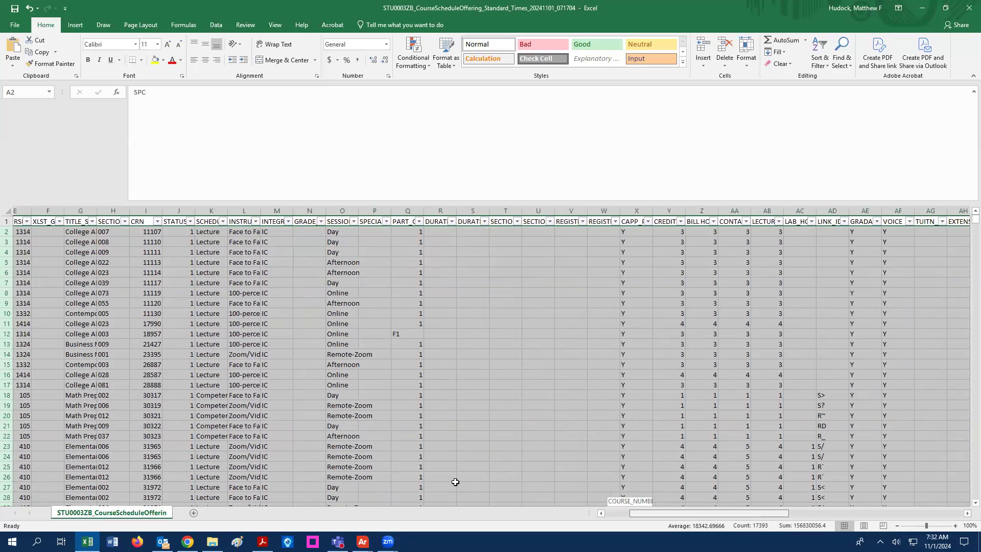
# - Filter BUILDING to show only JUDISD, SAISD and SEGISD
pyautogui.moveTo(655, 513); pyautogui.dragTo(831, 503)
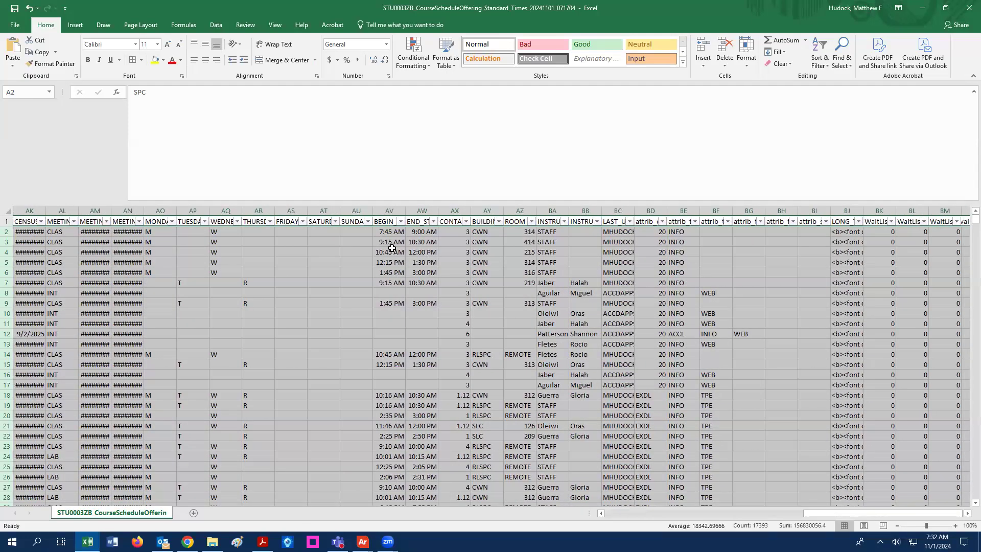
pyautogui.click(498, 221)
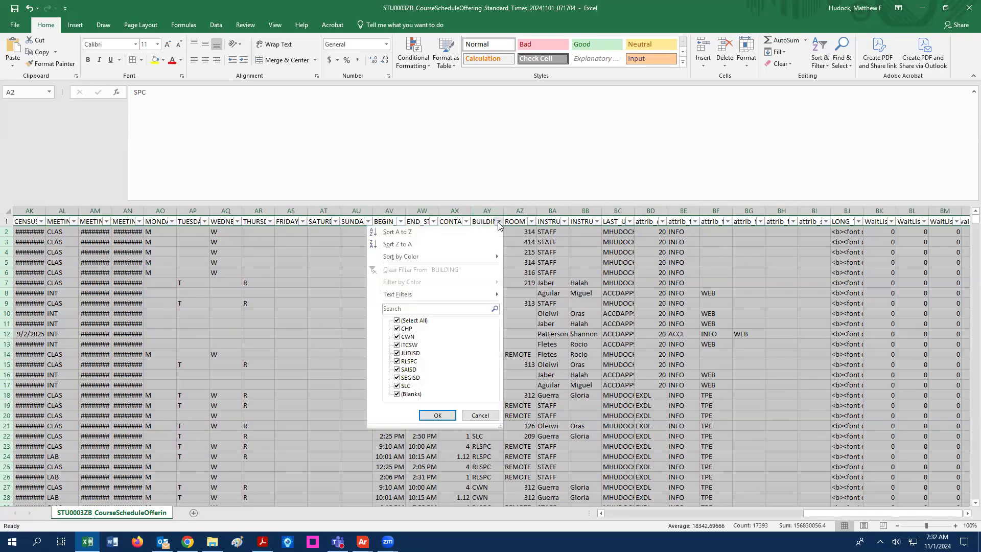
pyautogui.click(406, 322)
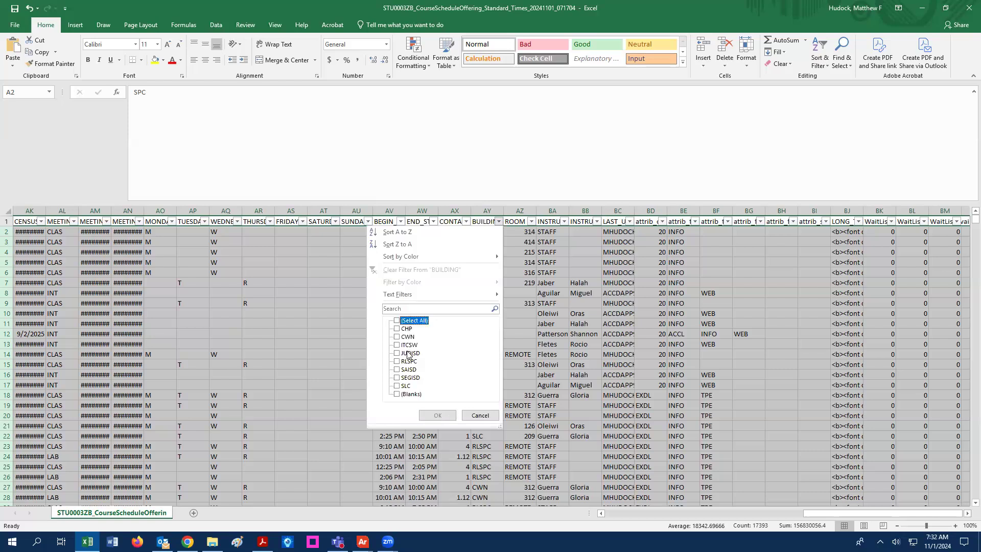
pyautogui.click(410, 354)
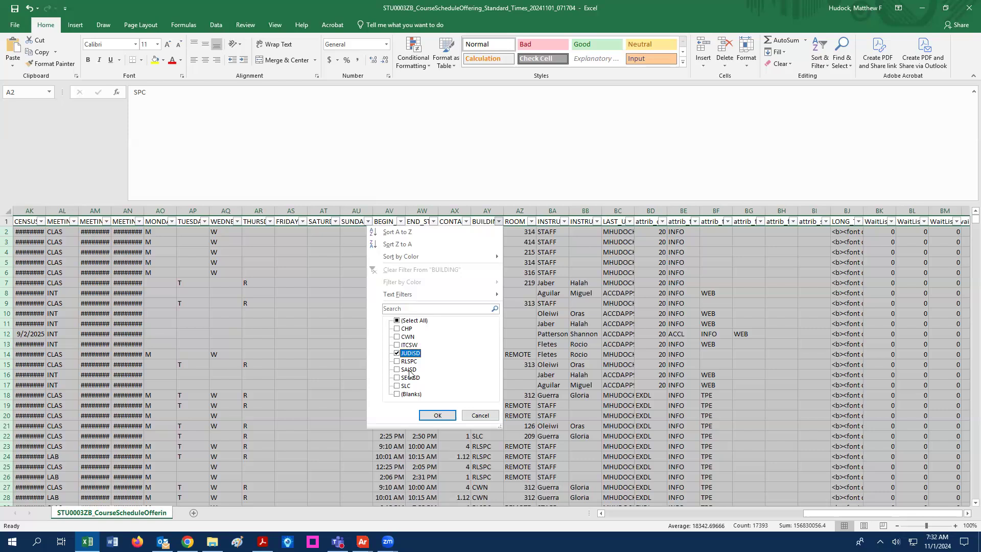
pyautogui.click(409, 370)
pyautogui.click(416, 379)
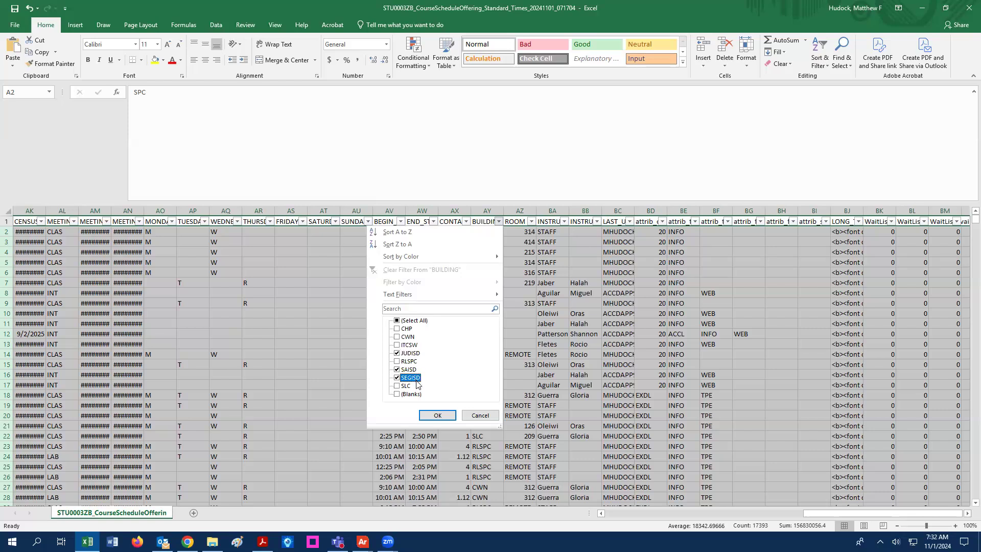
pyautogui.click(434, 415)
# - Delete the six filtered district-building rows and reset the BUILDING filter to show all
pyautogui.moveTo(7, 232); pyautogui.dragTo(7, 283)
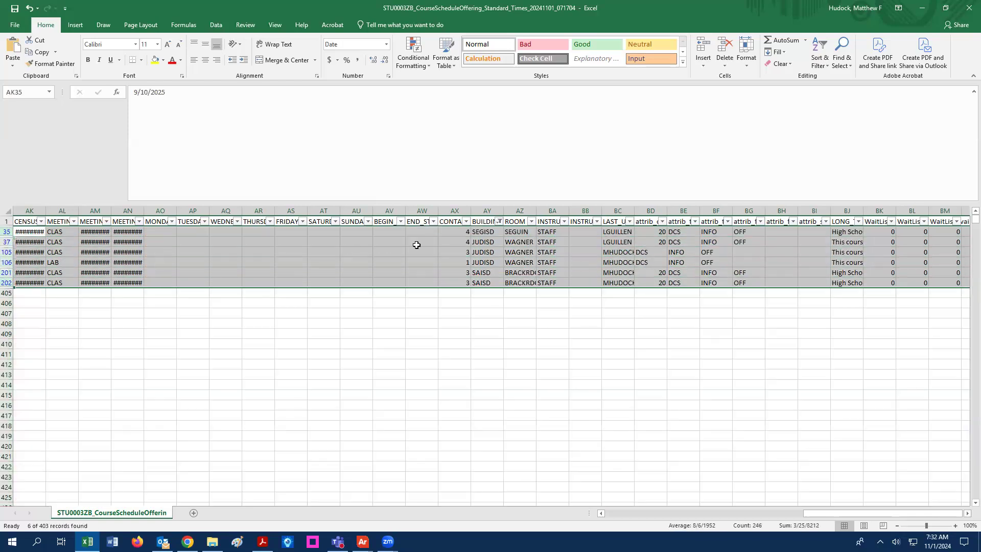
pyautogui.rightClick(536, 268)
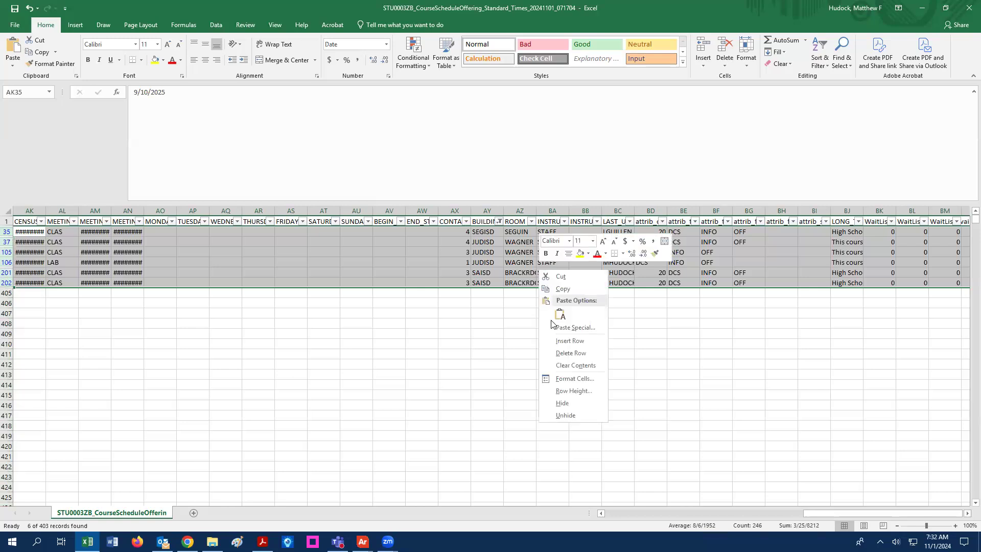
pyautogui.click(560, 352)
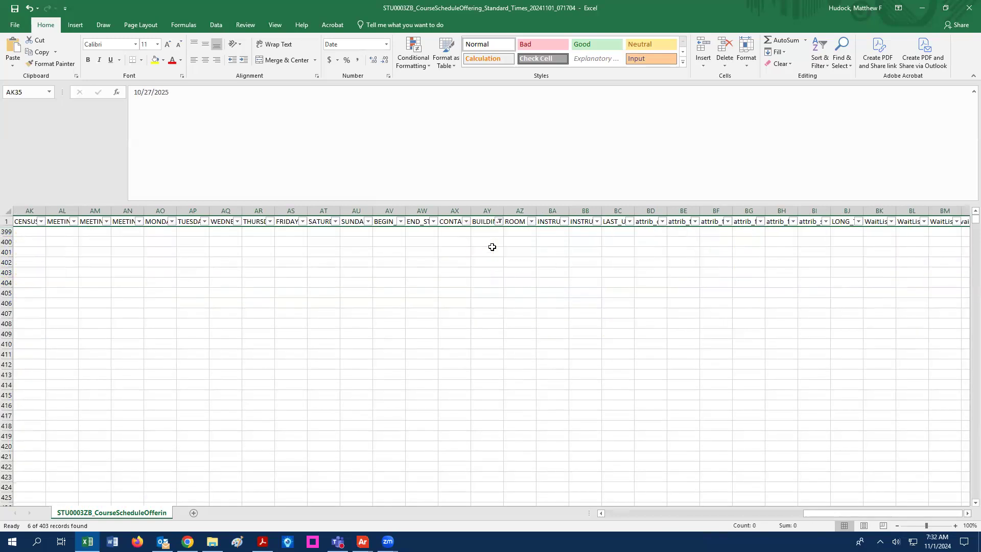
pyautogui.click(498, 221)
pyautogui.click(415, 321)
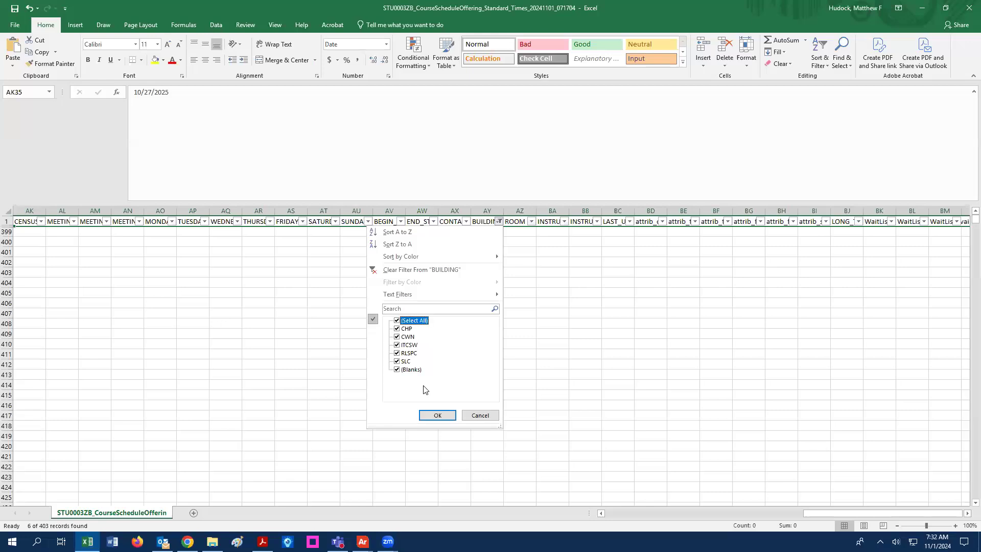
pyautogui.click(439, 414)
pyautogui.moveTo(914, 514); pyautogui.dragTo(760, 513)
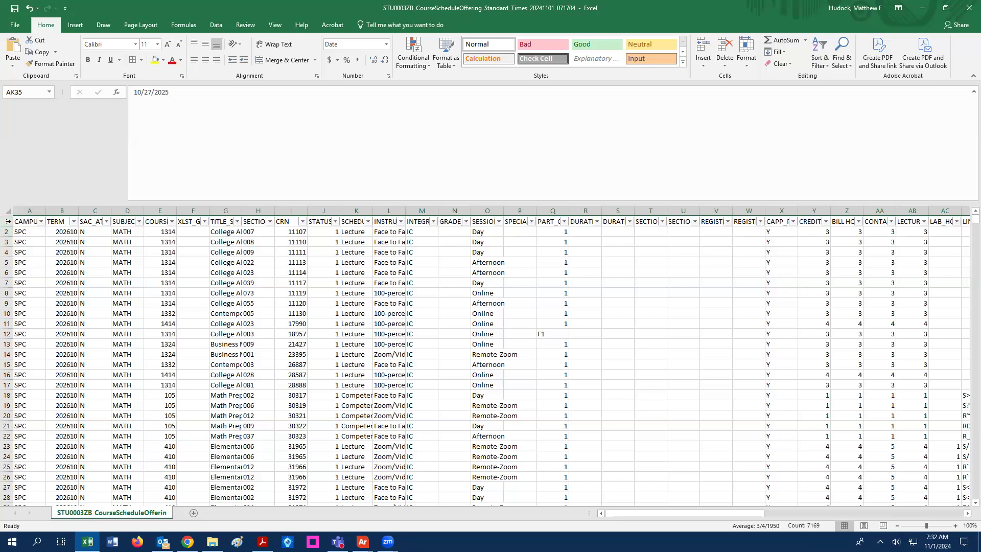
# - Copy rows 2–398 of ENGR and MATH courses, then minimize Excel to the approval template folder
pyautogui.moveTo(7, 231); pyautogui.dragTo(86, 478)
pyautogui.hotkey('ctrl', 'c')
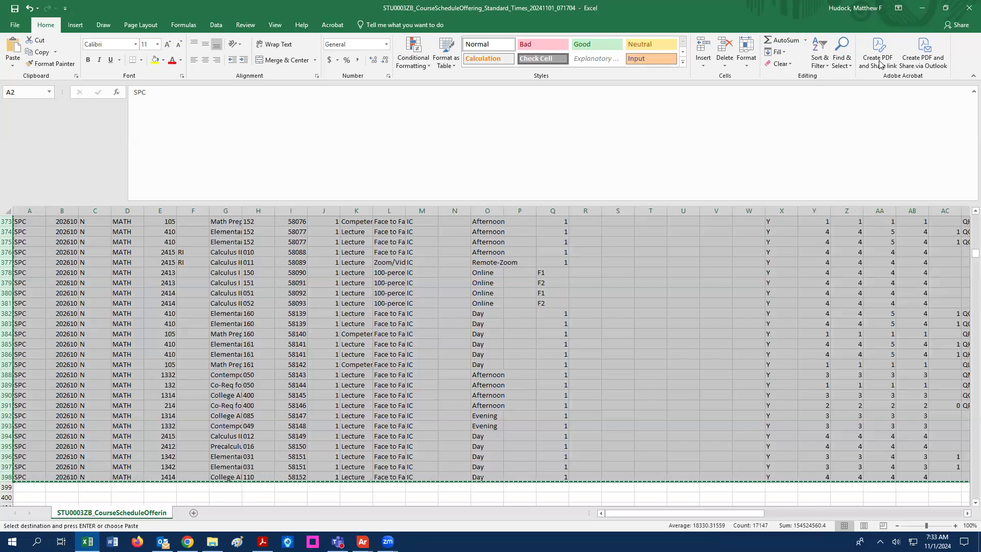
pyautogui.click(922, 7)
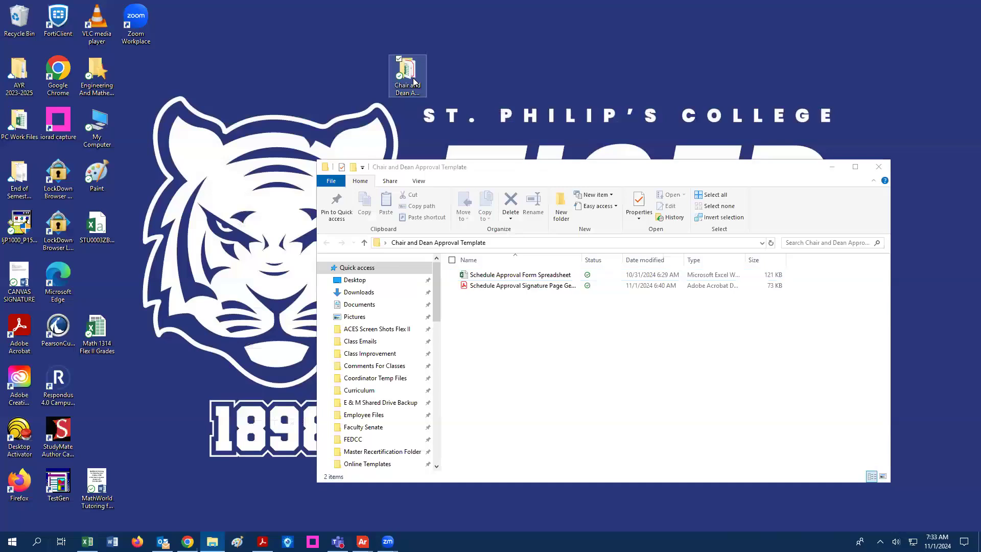
pyautogui.click(417, 83)
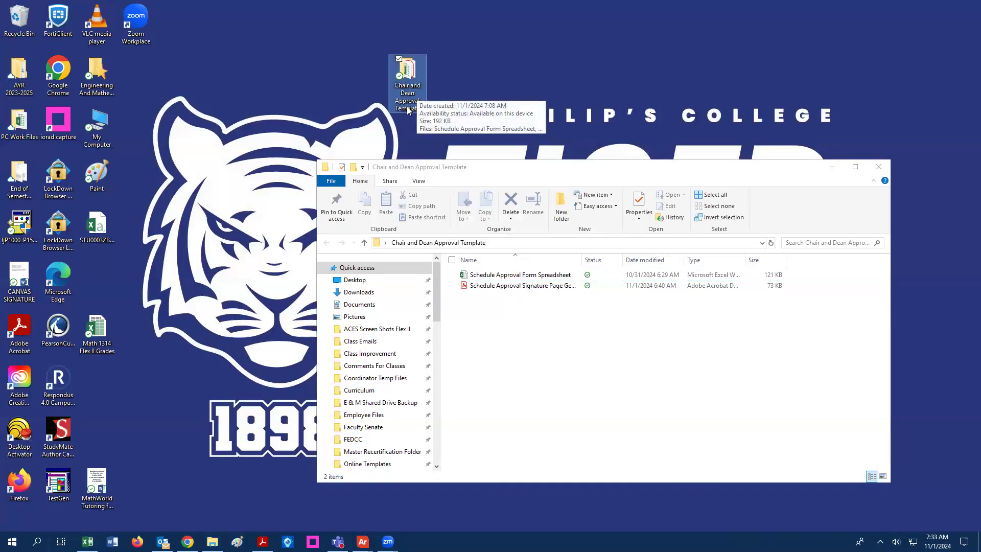
# - Open the Schedule Approval Form Spreadsheet from the template folder
pyautogui.doubleClick(521, 277)
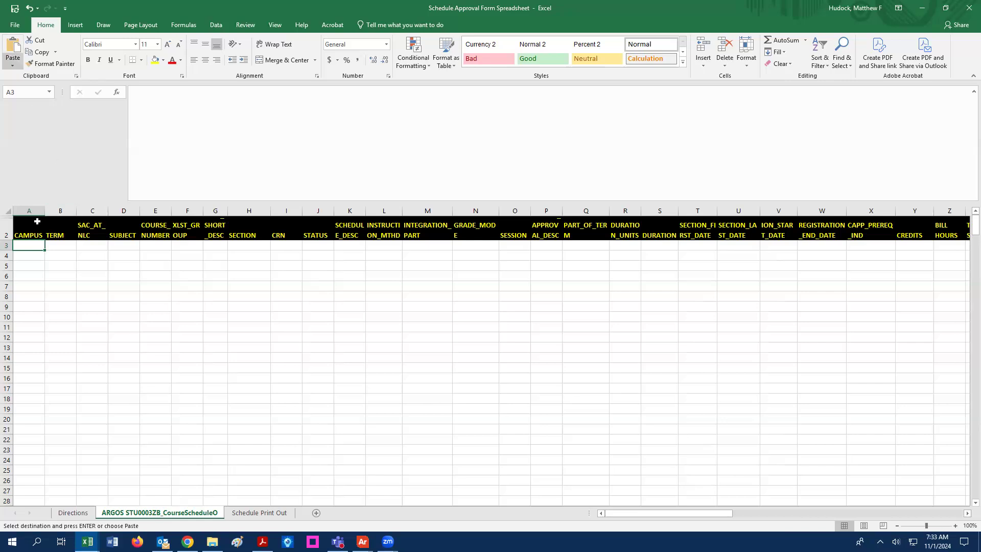
# - Paste rows at A3, custom-sort by SUBJECT, COURSE_NUMBER, SECTION, and view Schedule Print Out
pyautogui.hotkey('ctrl', 'v')
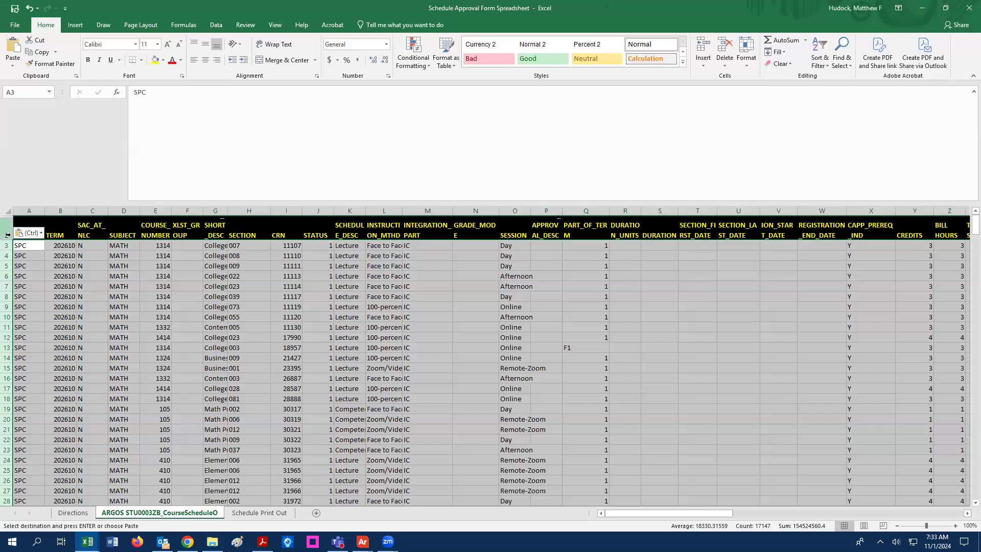
pyautogui.moveTo(6, 235); pyautogui.dragTo(6, 496)
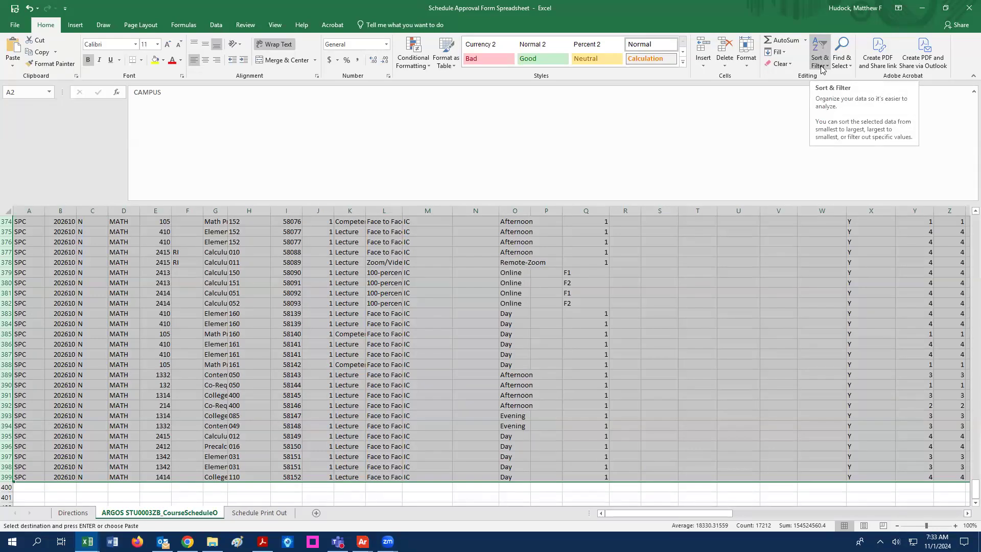
pyautogui.click(820, 61)
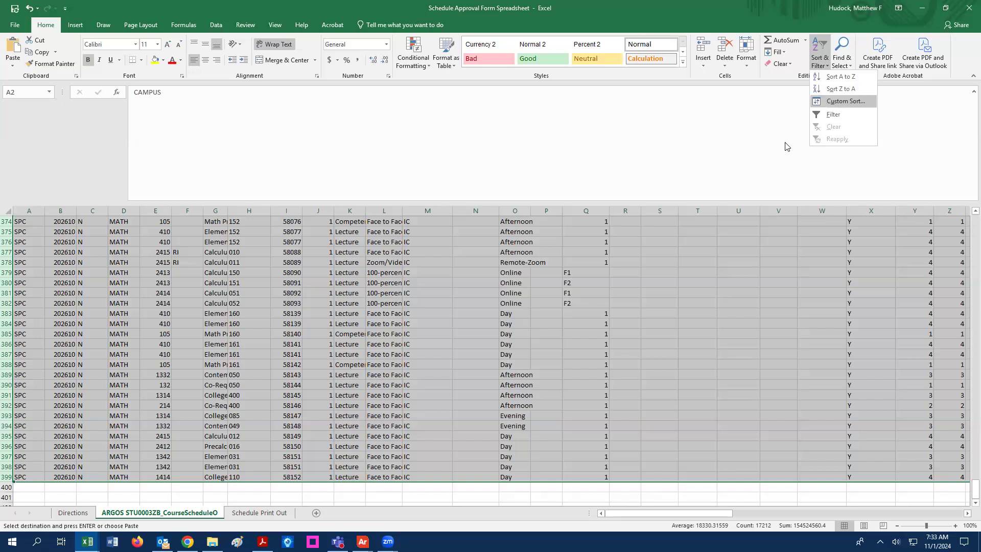
pyautogui.click(845, 101)
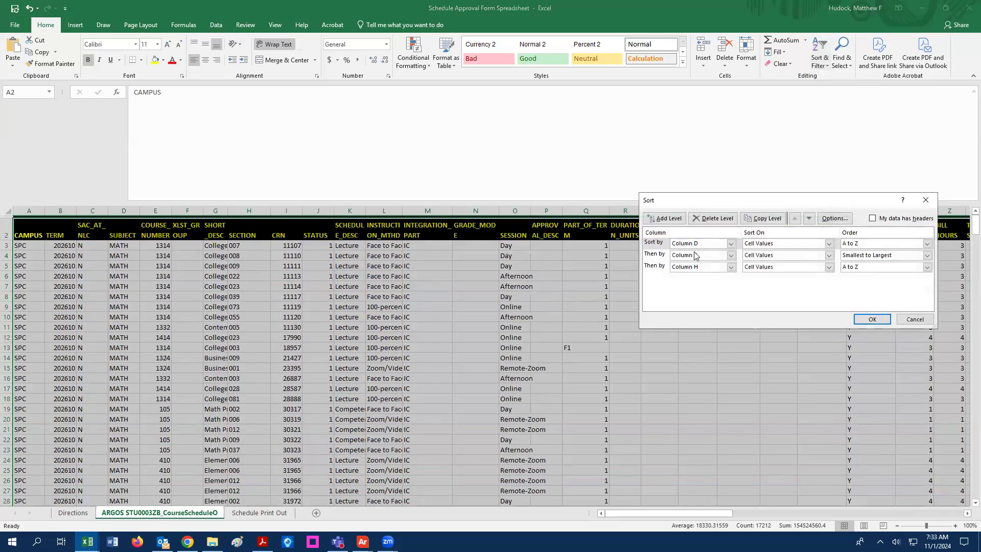
pyautogui.click(872, 219)
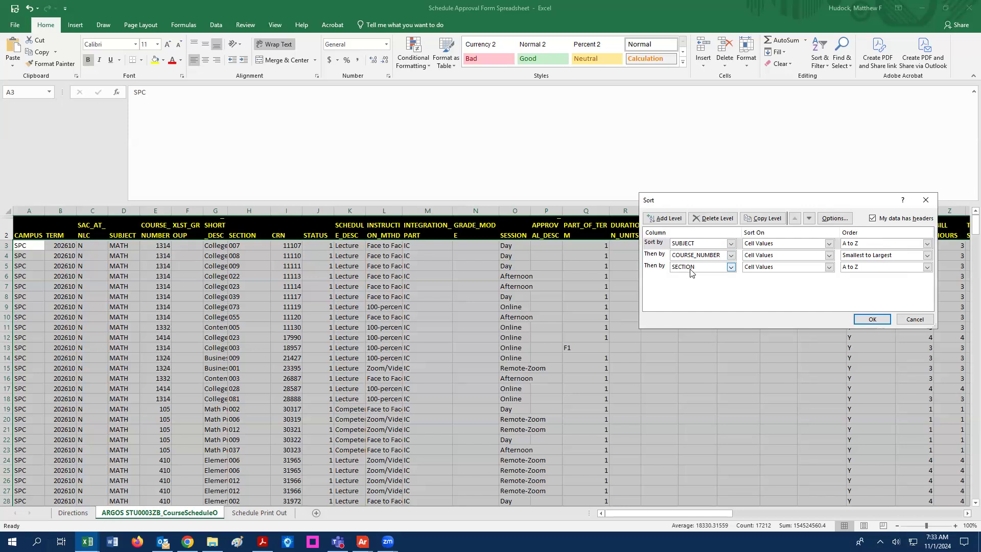
pyautogui.click(872, 319)
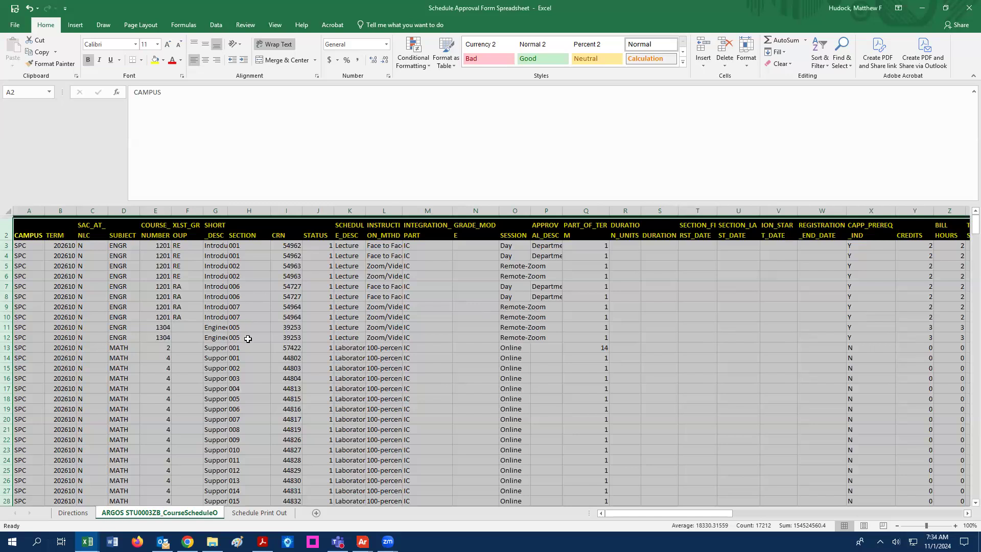
pyautogui.click(248, 512)
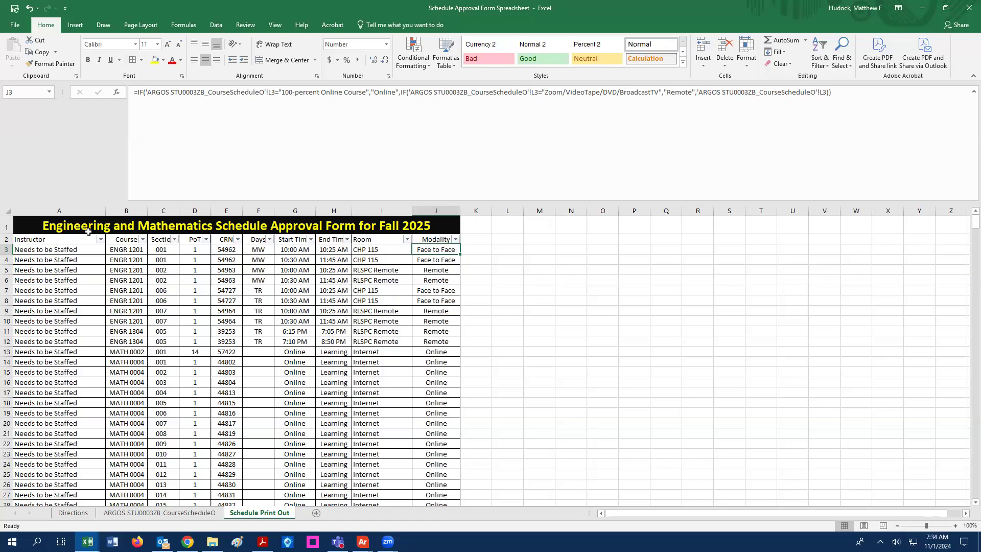
# - In the A1 title, replace 'Fall 2025' with 'Spring 2026'
pyautogui.click(397, 228)
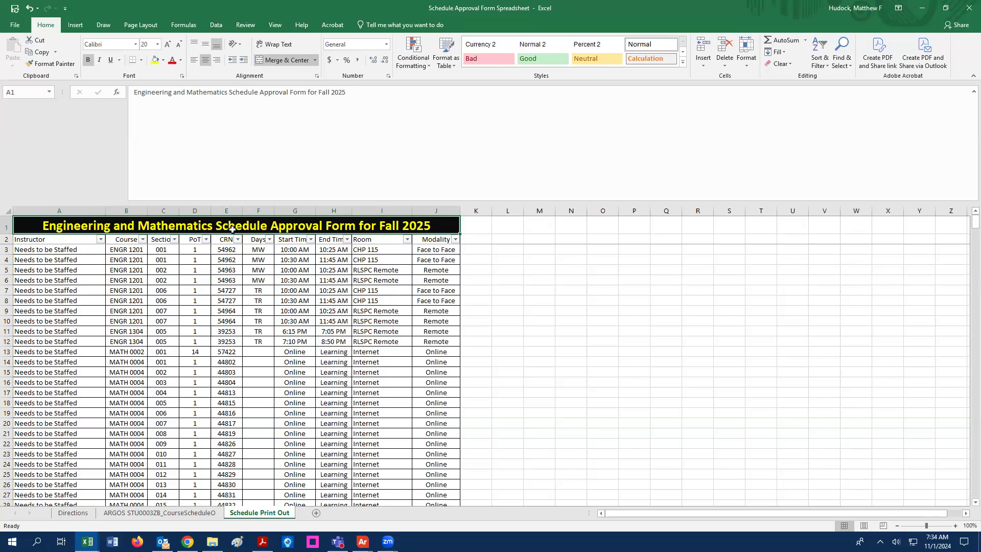
pyautogui.moveTo(346, 92); pyautogui.dragTo(322, 91)
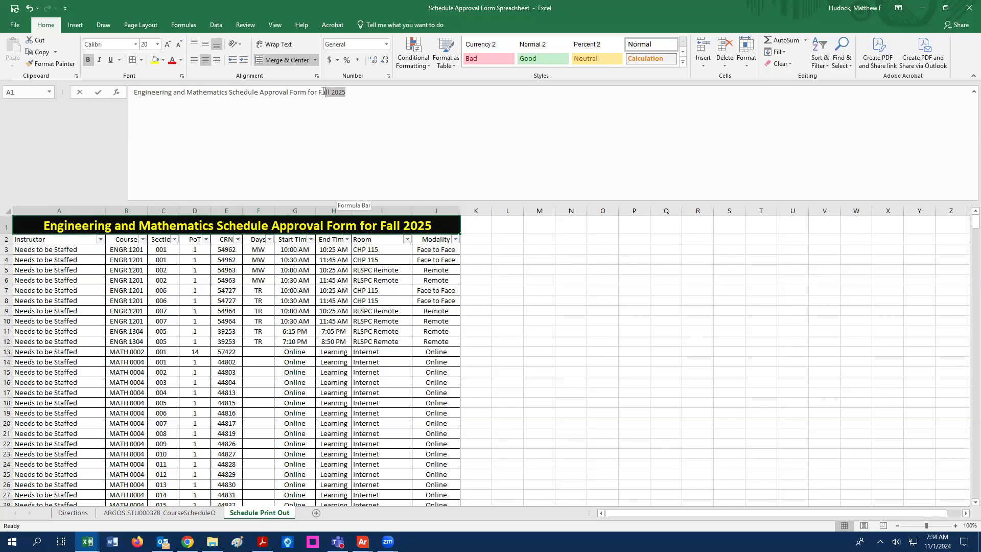
pyautogui.write('Spring 20')
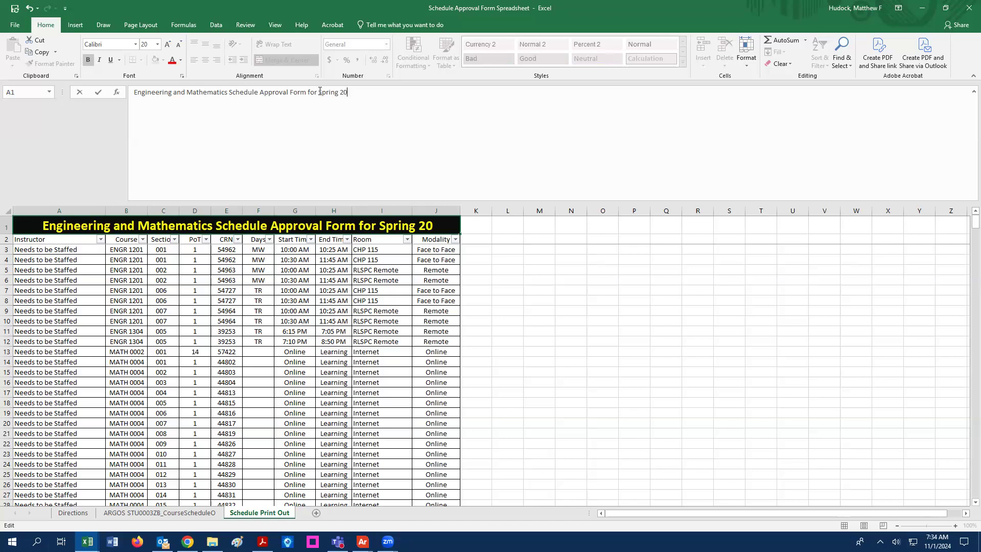
pyautogui.write('2')
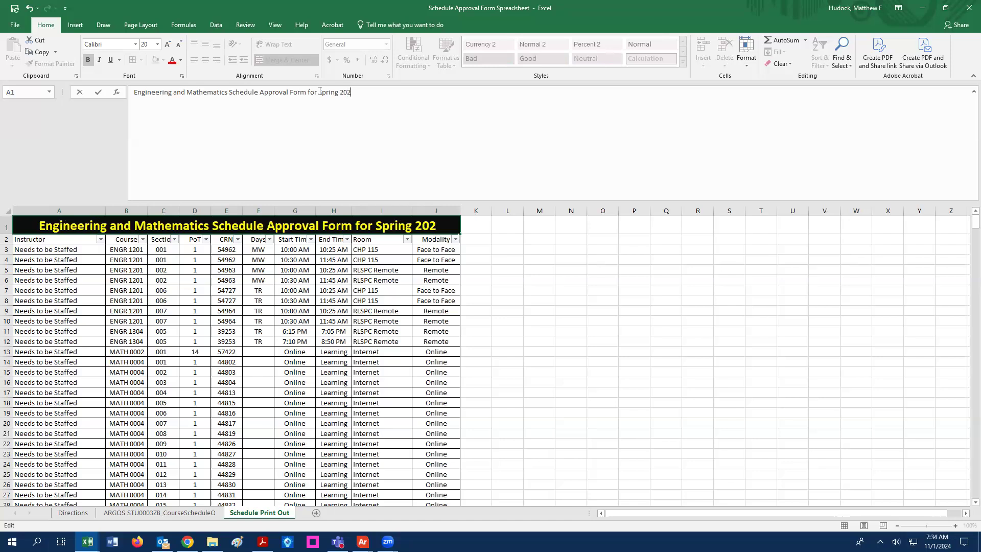
pyautogui.write('6')
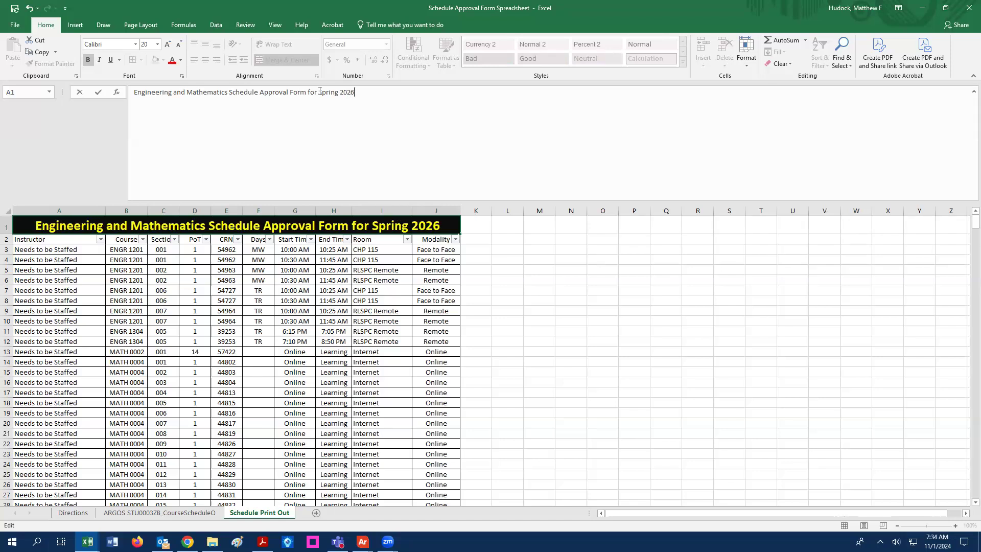
pyautogui.press('Return')
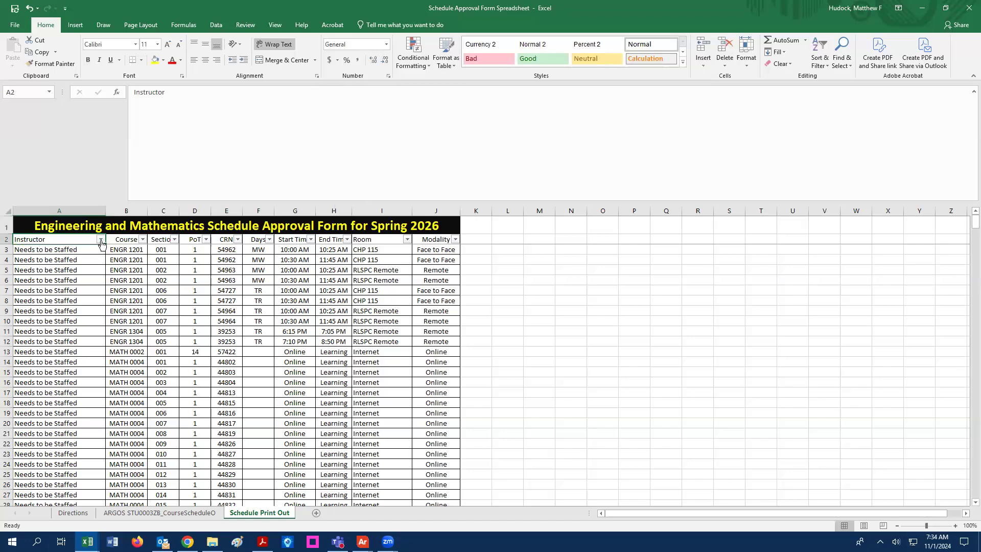
# - Scroll through the schedule records to review them
pyautogui.scroll(-17, 133, 283)
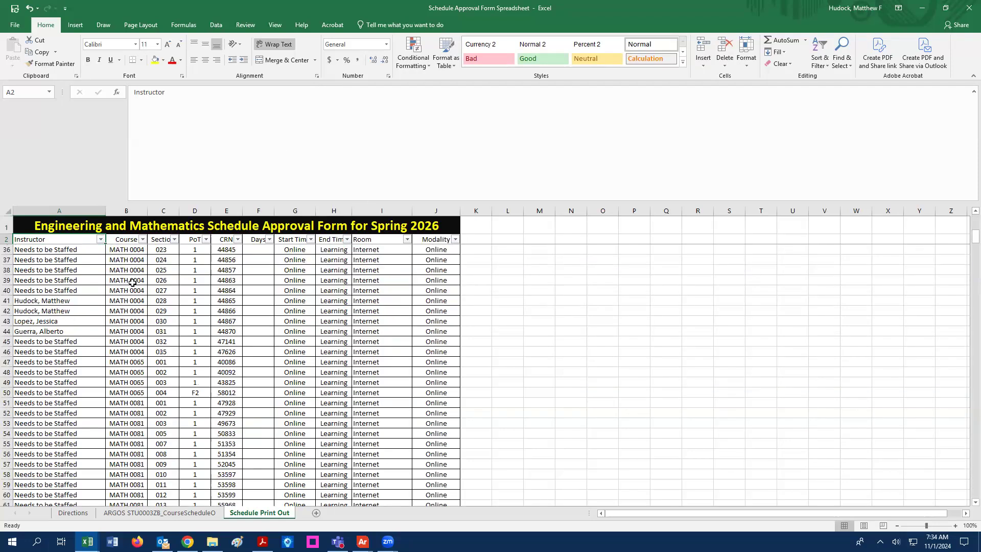
pyautogui.scroll(-20, 132, 283)
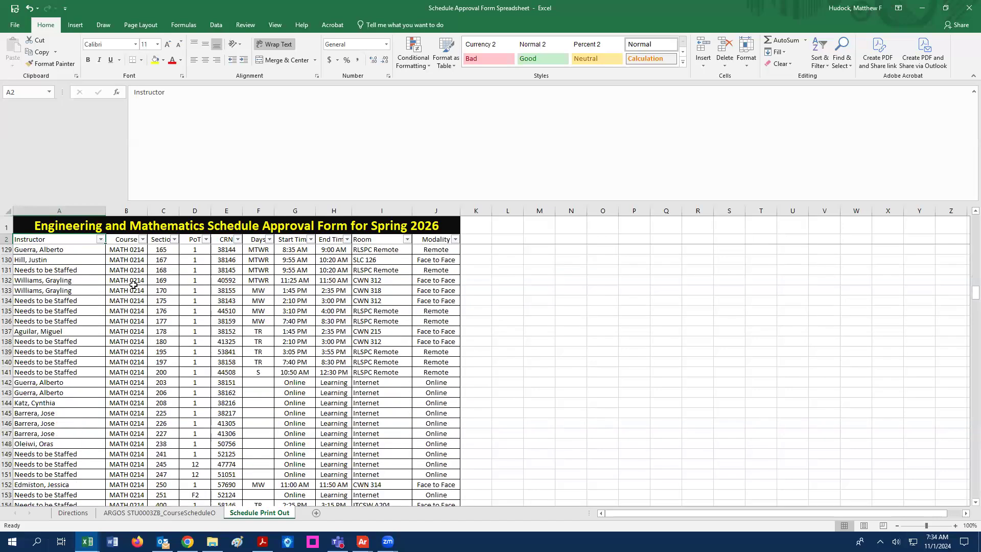
pyautogui.scroll(-20, 142, 303)
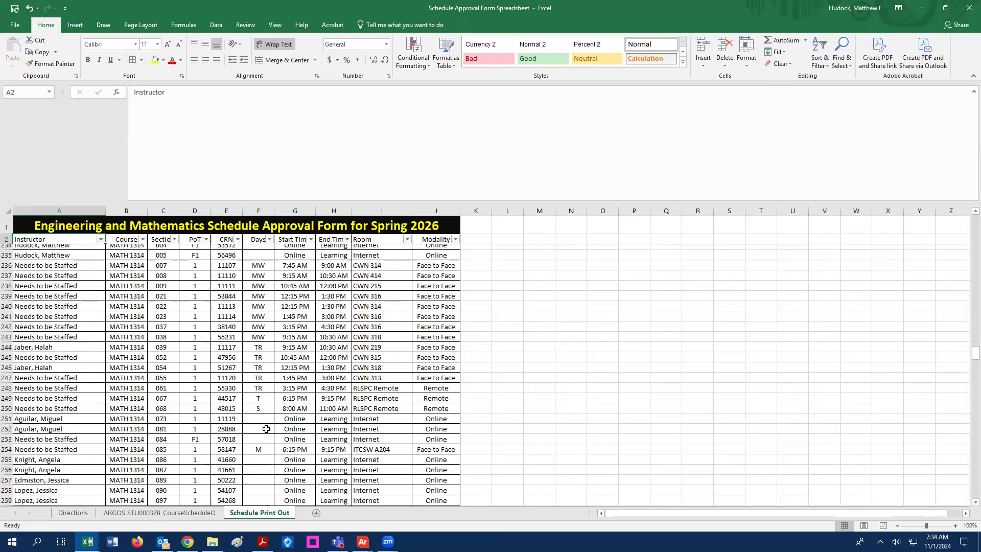
pyautogui.scroll(-20, 262, 426)
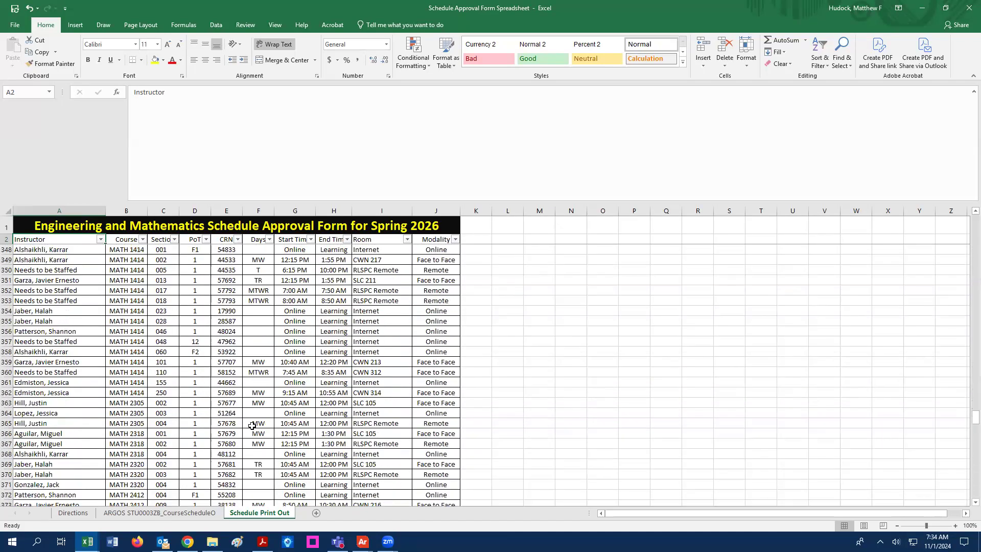
pyautogui.scroll(-5, 251, 424)
pyautogui.scroll(-1, 251, 424)
pyautogui.scroll(20, 256, 426)
pyautogui.scroll(20, 258, 427)
pyautogui.scroll(20, 271, 432)
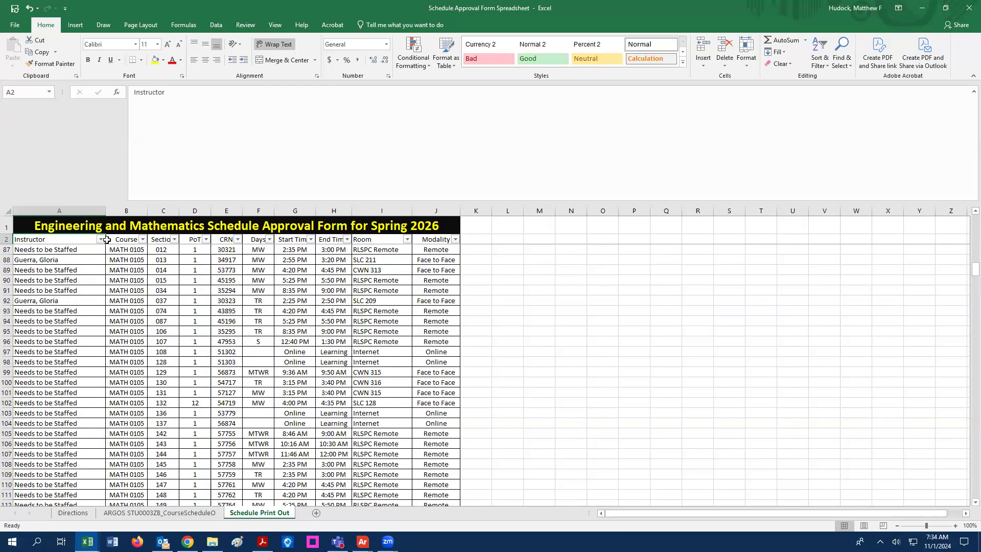
# - Filter the Instructor column to exclude (Blanks), leaving 397 of 500 records
pyautogui.click(101, 239)
pyautogui.scroll(-2, 89, 364)
pyautogui.scroll(-3, 90, 364)
pyautogui.click(43, 414)
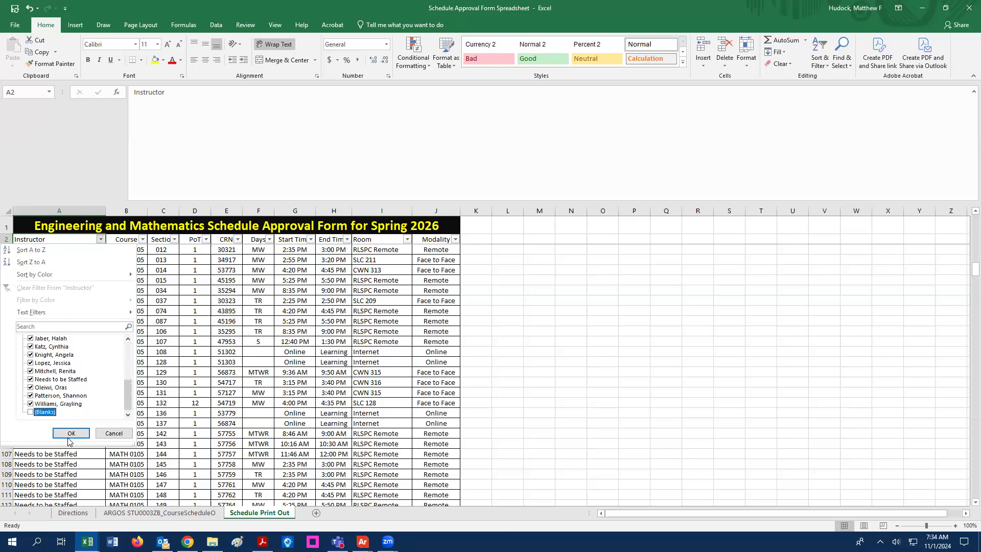
pyautogui.click(71, 432)
pyautogui.scroll(20, 233, 305)
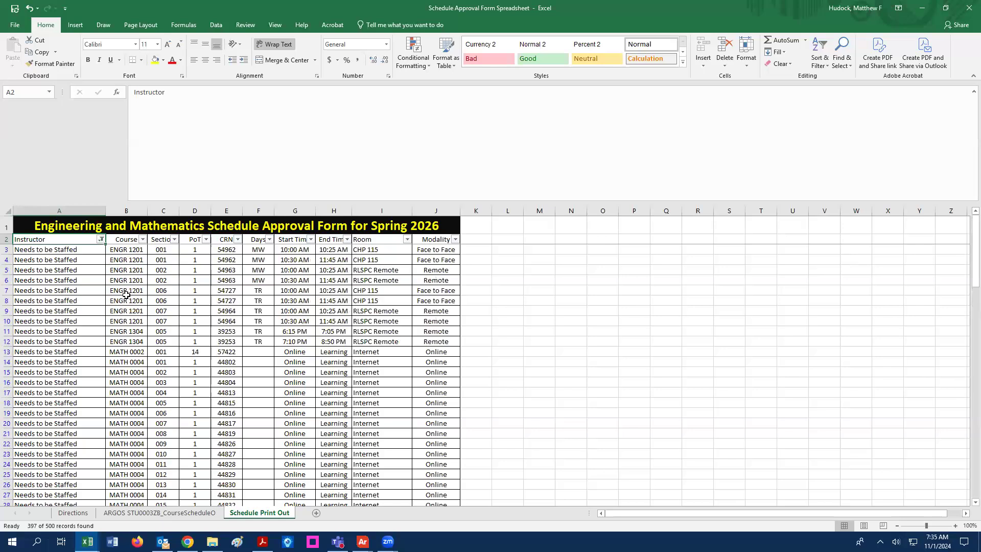
pyautogui.click(15, 26)
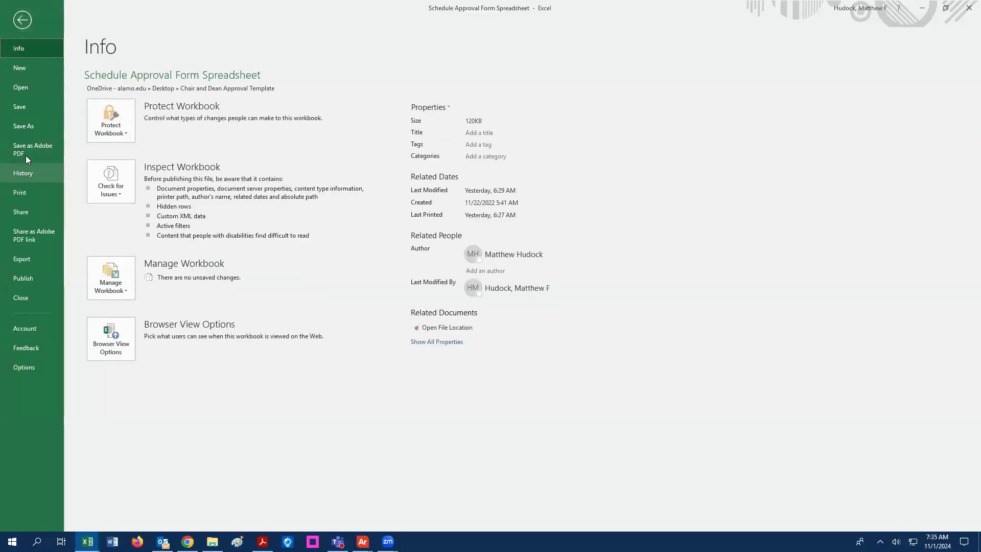
# - In File > Print, select Adobe PDF as the printer
pyautogui.click(26, 193)
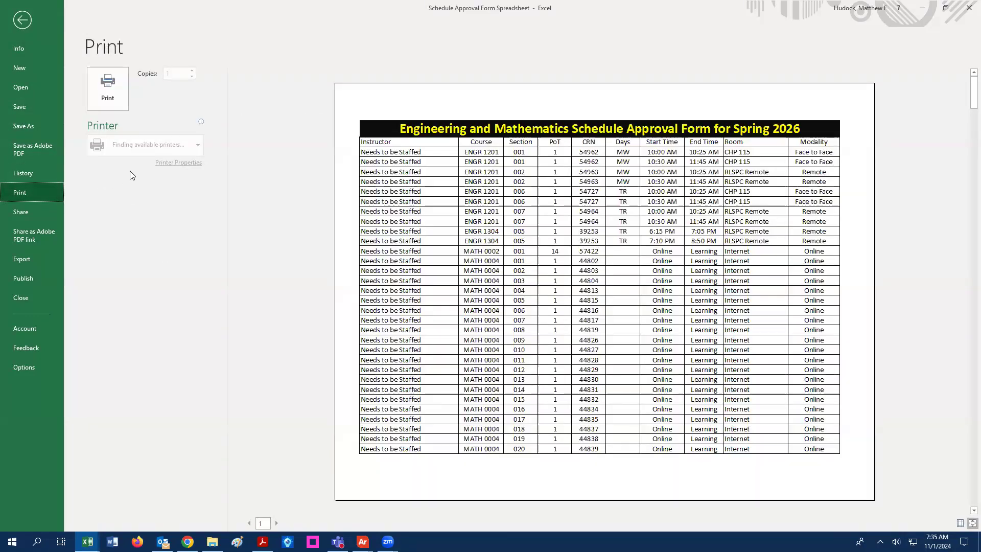
pyautogui.click(199, 147)
pyautogui.click(174, 191)
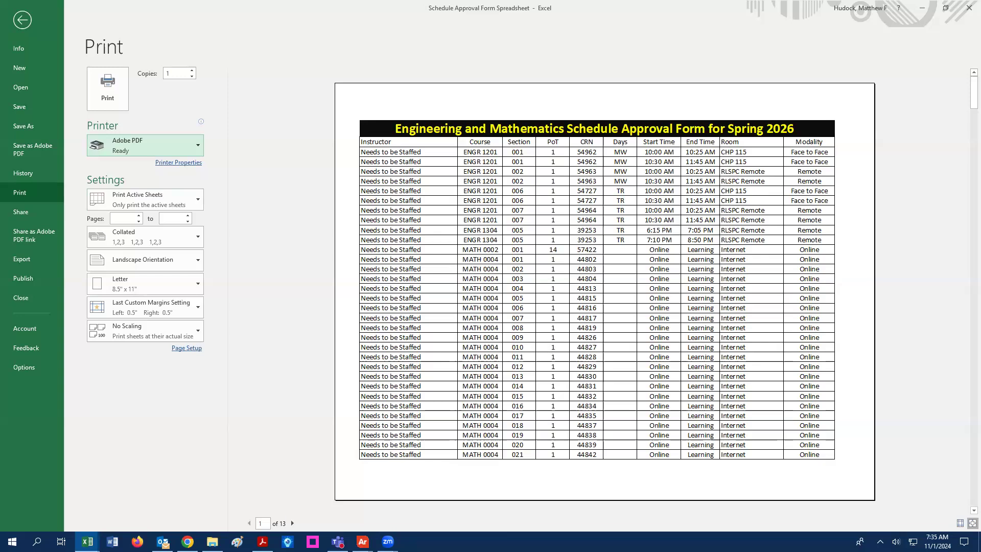
# - Page through the 13-page preview and print the filtered schedule to PDF
pyautogui.click(292, 523)
pyautogui.click(292, 523)
pyautogui.click(292, 523)
pyautogui.click(292, 523)
pyautogui.click(292, 523)
pyautogui.click(292, 523)
pyautogui.click(292, 523)
pyautogui.click(292, 523)
pyautogui.click(292, 523)
pyautogui.click(293, 523)
pyautogui.click(292, 523)
pyautogui.click(292, 523)
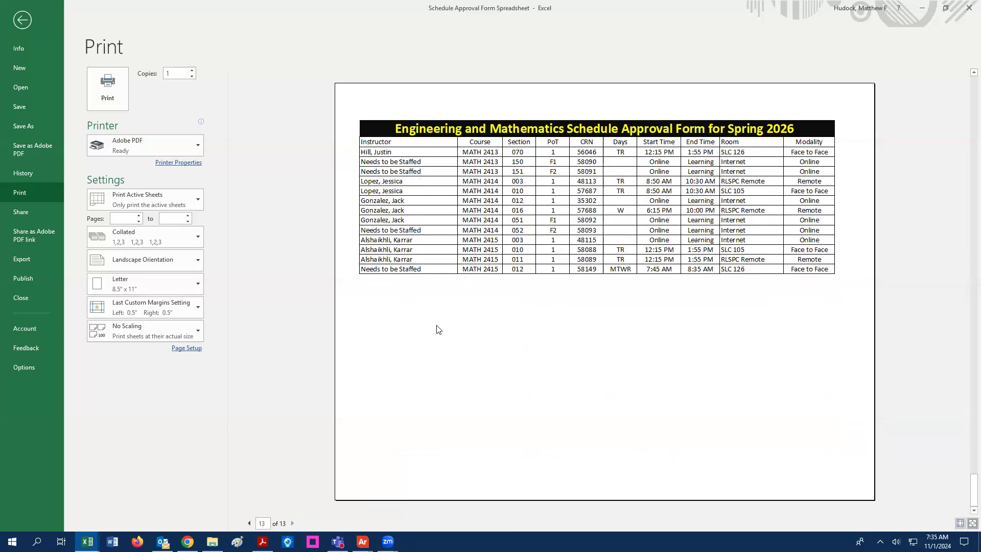
pyautogui.scroll(1, 446, 320)
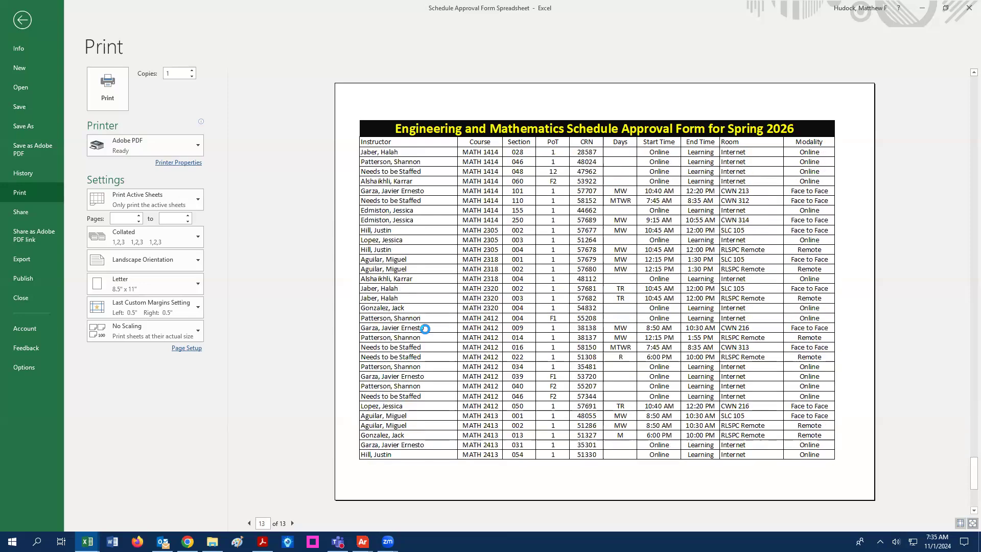
pyautogui.scroll(-1, 425, 329)
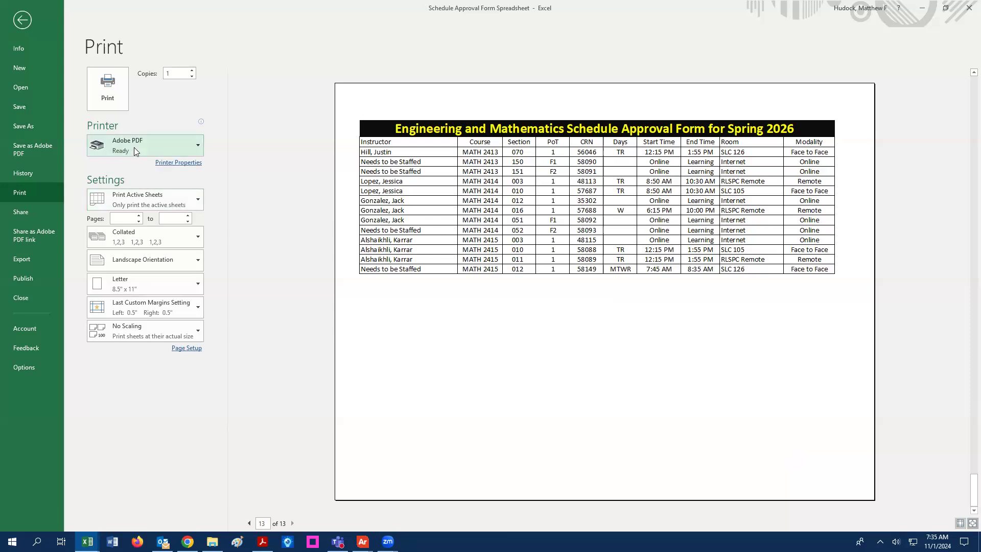
pyautogui.click(107, 97)
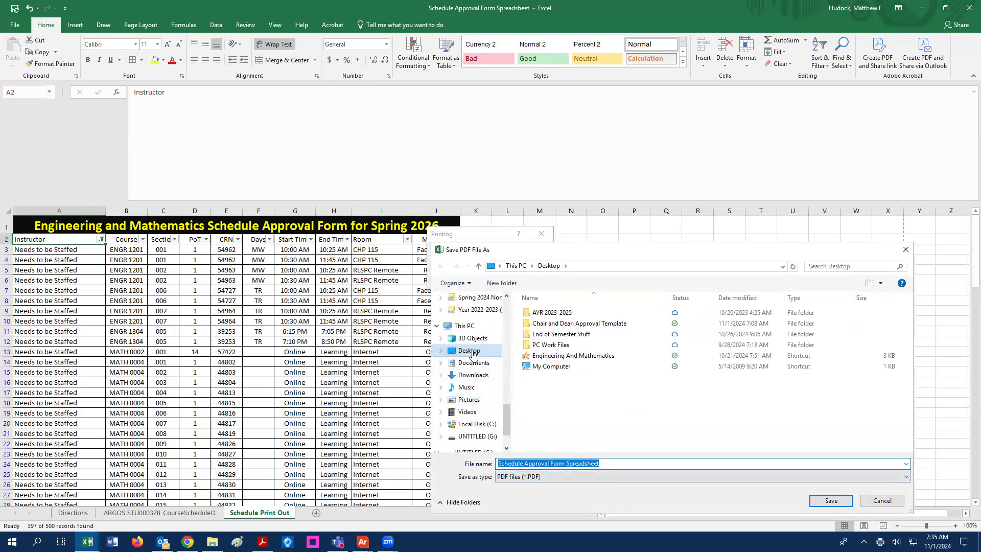
# - Save 'Schedule Approval Form Spreadsheet' PDF to the Desktop and maximize it in Acrobat
pyautogui.click(472, 352)
pyautogui.click(831, 502)
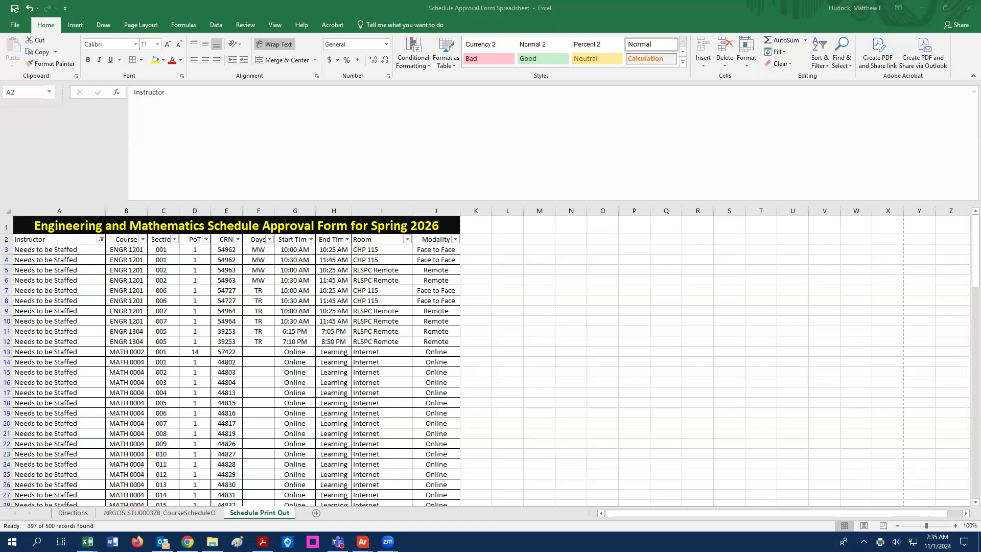
pyautogui.click(592, 29)
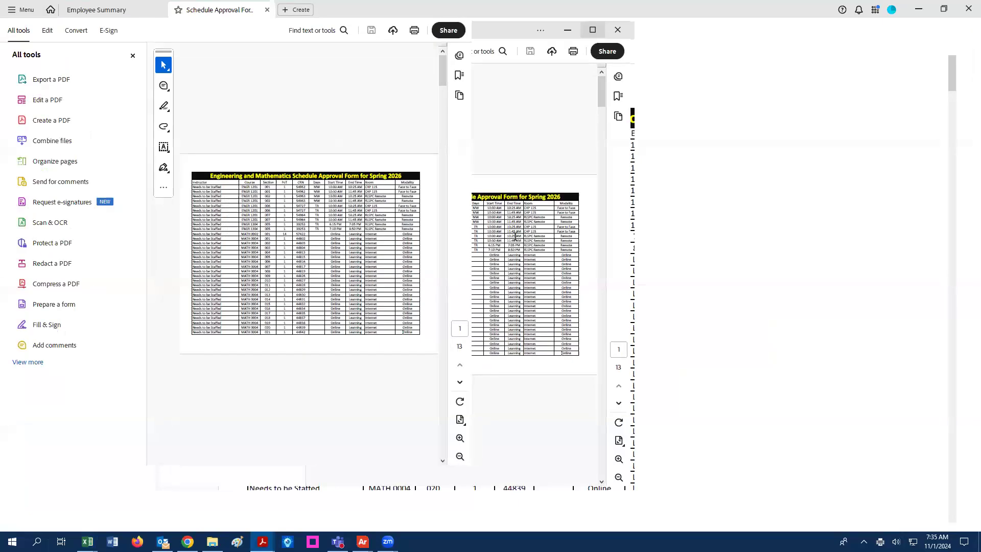
# - Look through the schedule PDF, close it, and start Combine files from Home
pyautogui.scroll(-10, 565, 260)
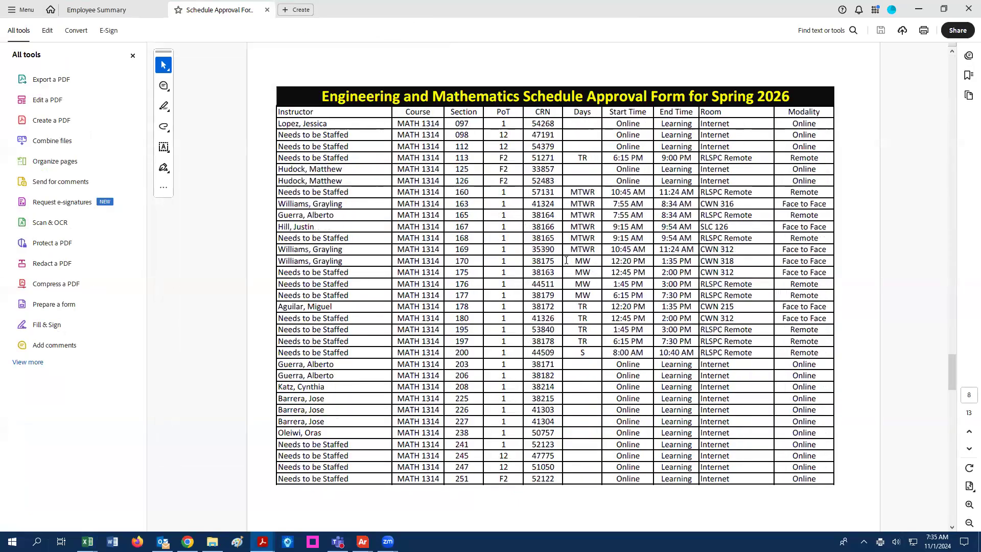
pyautogui.scroll(-5, 566, 260)
pyautogui.scroll(15, 567, 261)
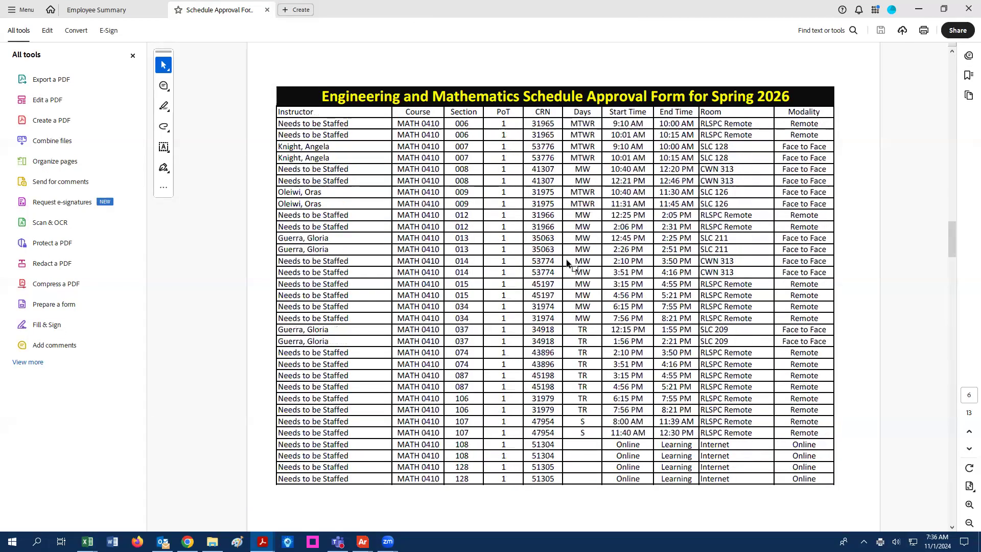
pyautogui.click(266, 11)
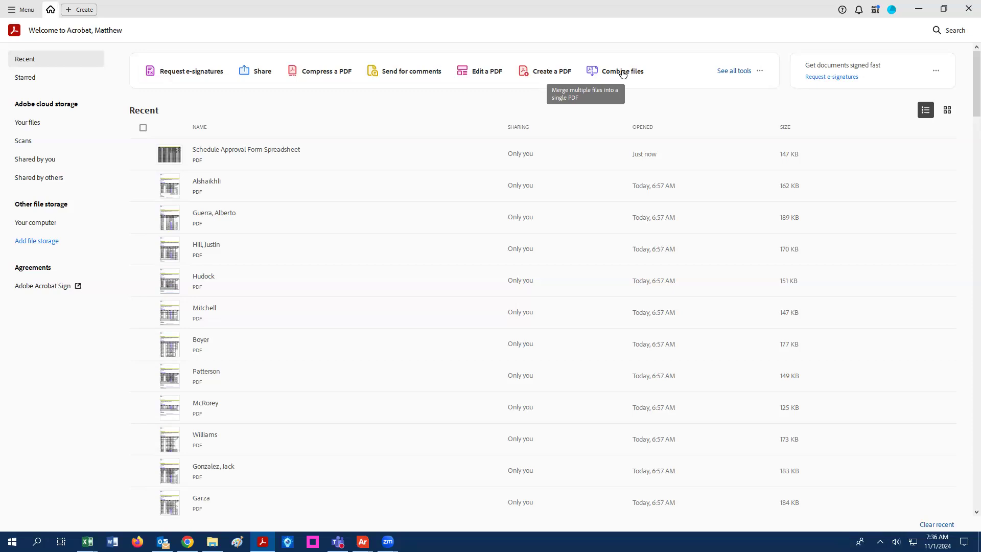
pyautogui.click(623, 74)
# - Add the Desktop's Schedule Approval Form Spreadsheet PDF to the combine list
pyautogui.click(524, 335)
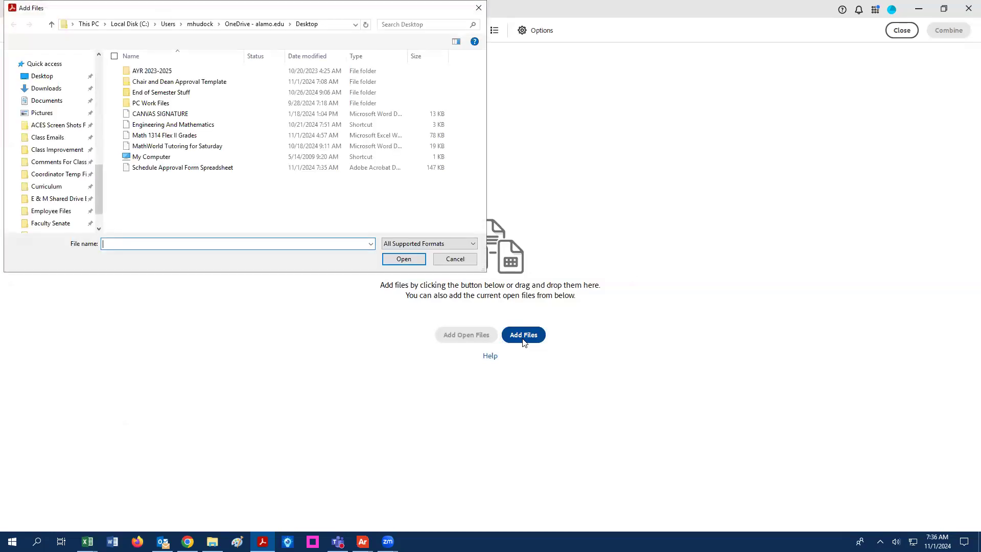
pyautogui.click(204, 168)
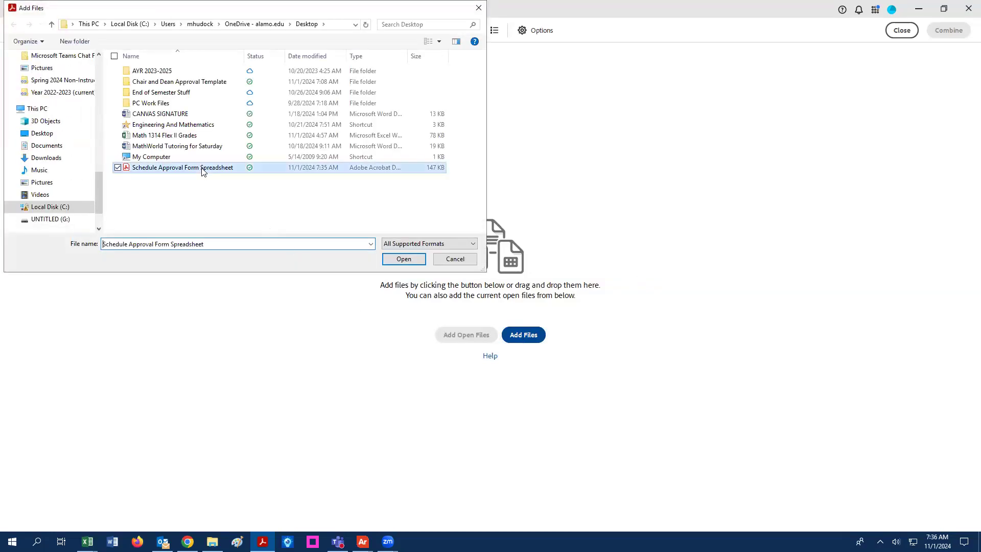
pyautogui.click(404, 259)
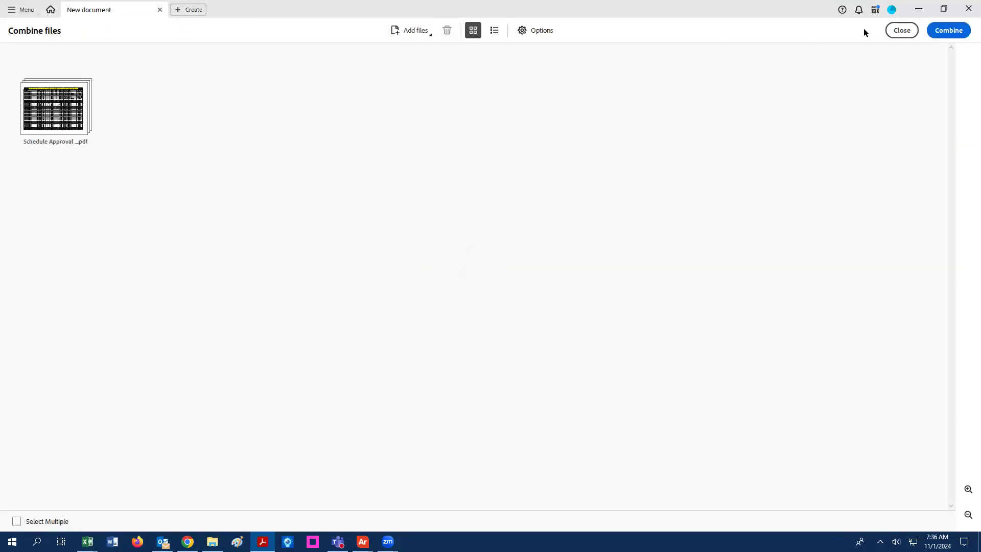
# - Add the signature page PDF from Chair and Dean Approval Template and combine into Binder1.pdf
pyautogui.click(417, 33)
pyautogui.click(429, 51)
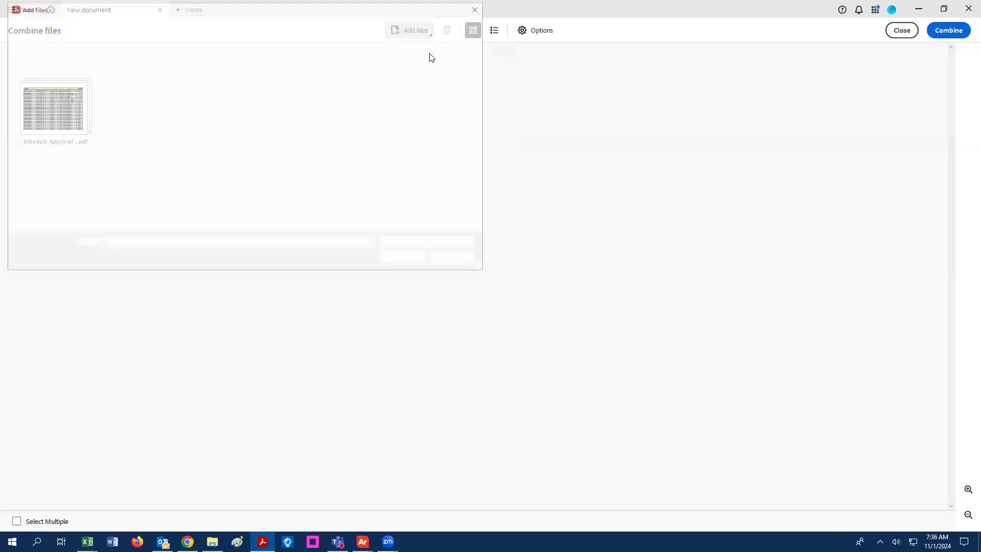
pyautogui.doubleClick(212, 82)
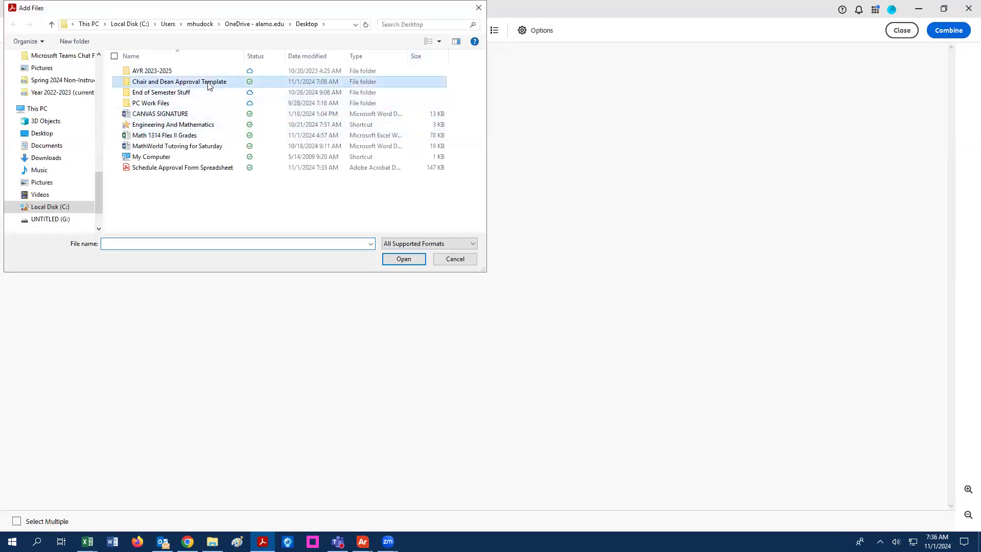
pyautogui.click(214, 83)
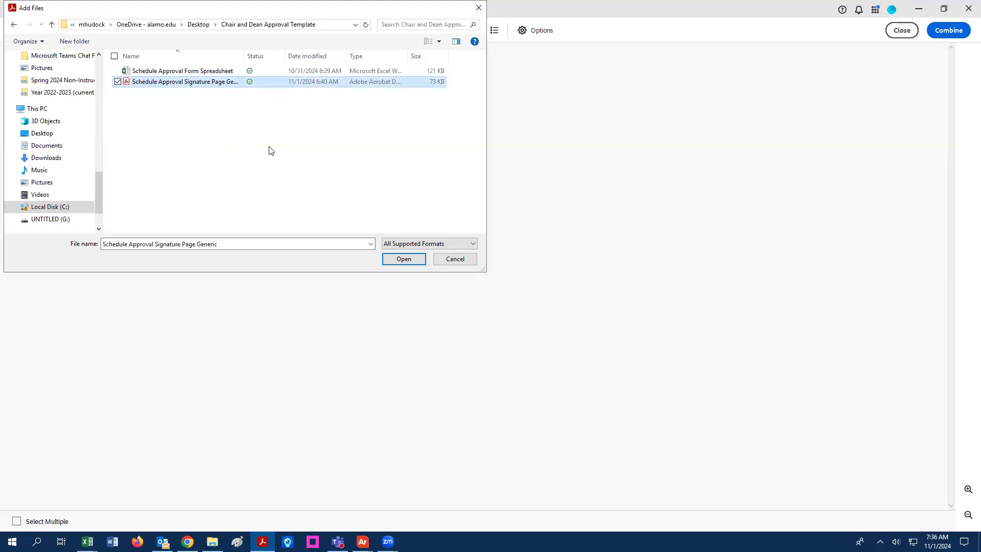
pyautogui.click(405, 260)
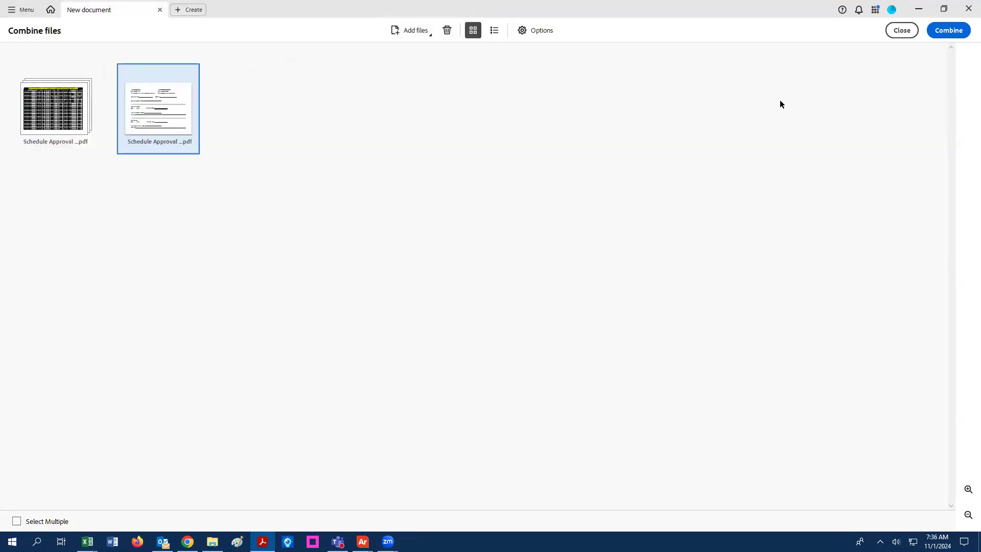
pyautogui.click(944, 31)
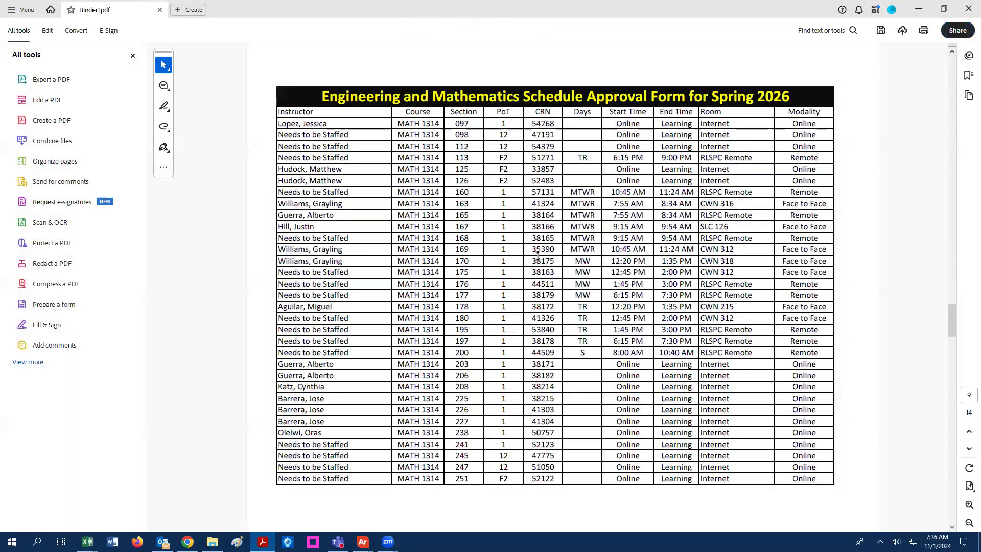
pyautogui.scroll(-2, 537, 255)
pyautogui.scroll(2, 537, 255)
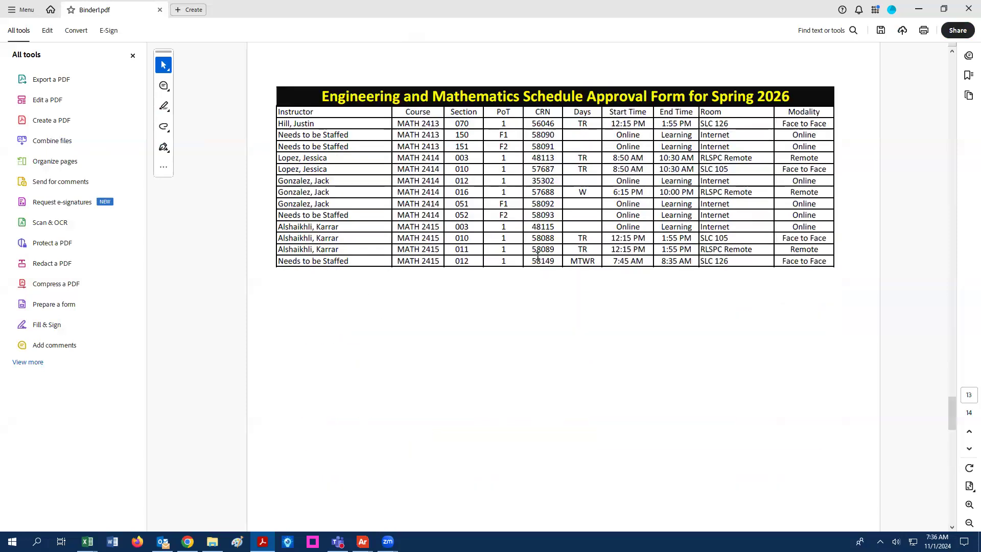
pyautogui.scroll(-2, 536, 255)
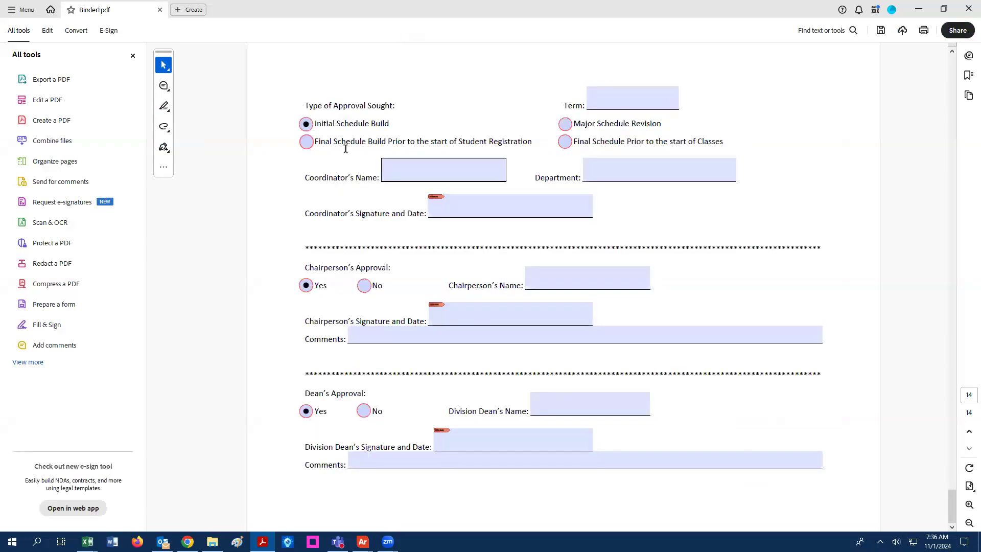
pyautogui.click(310, 128)
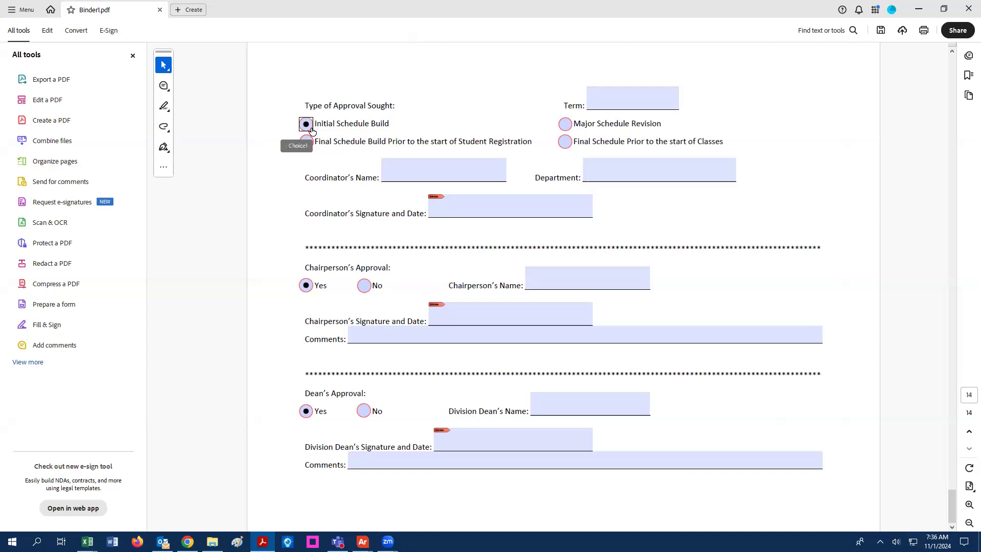
pyautogui.click(606, 104)
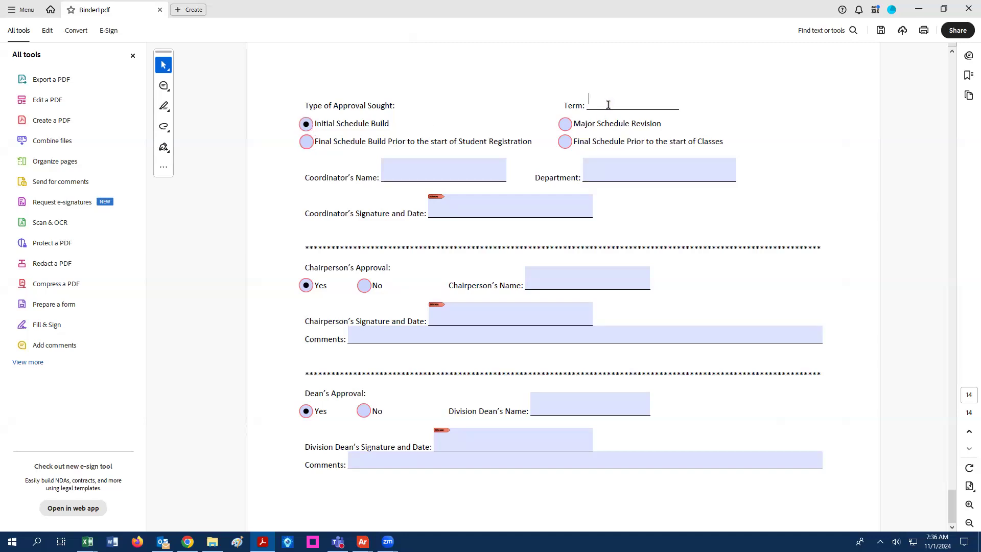
pyautogui.click(443, 172)
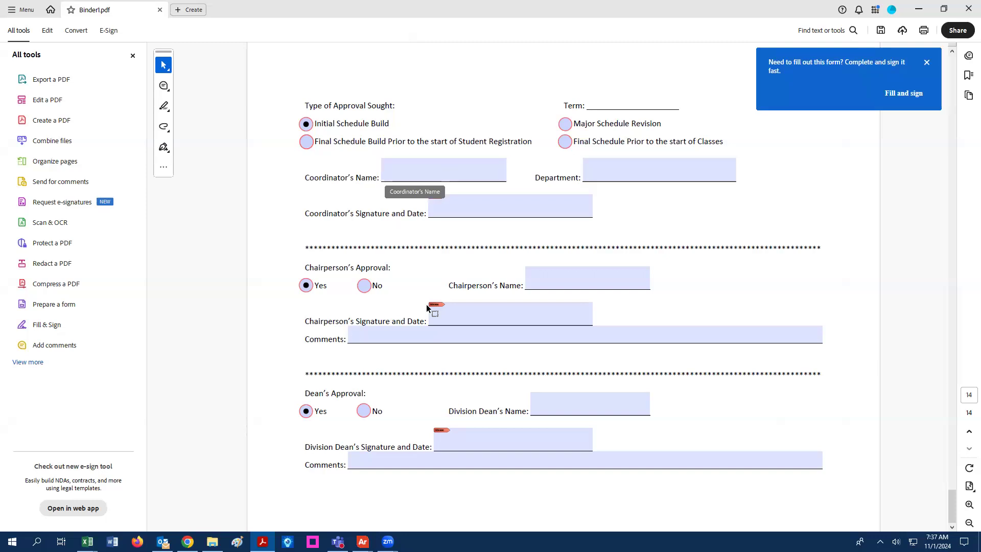
# - Enter Term '202620 Spring 2026' and leave the approval type at Initial Schedule Build
pyautogui.click(926, 61)
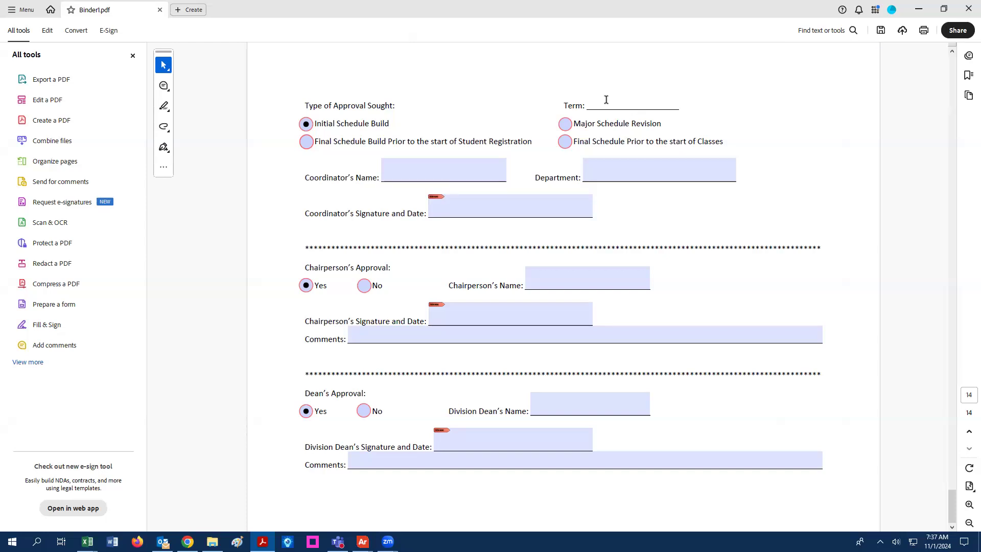
pyautogui.write('202620 Spring 2026')
pyautogui.click(306, 125)
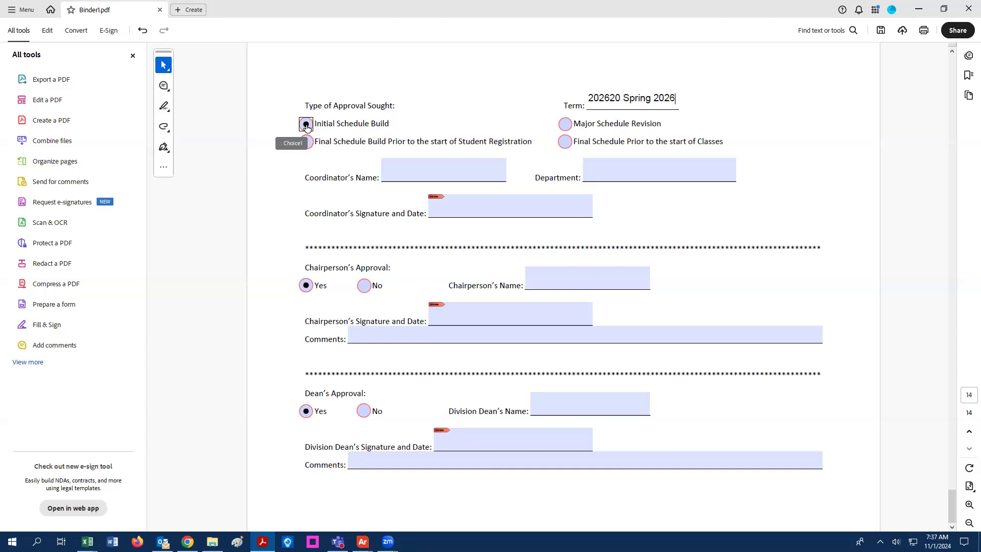
pyautogui.click(566, 128)
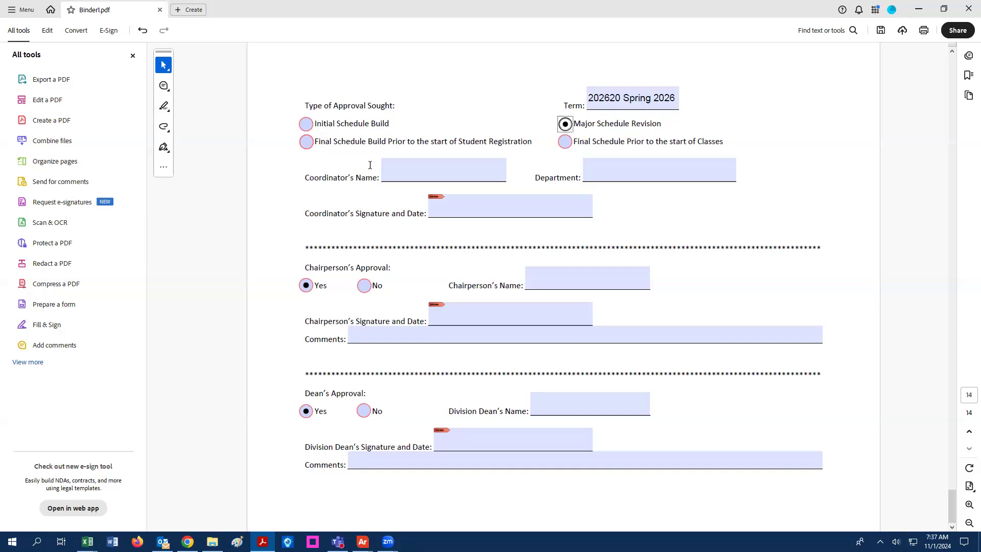
pyautogui.click(306, 144)
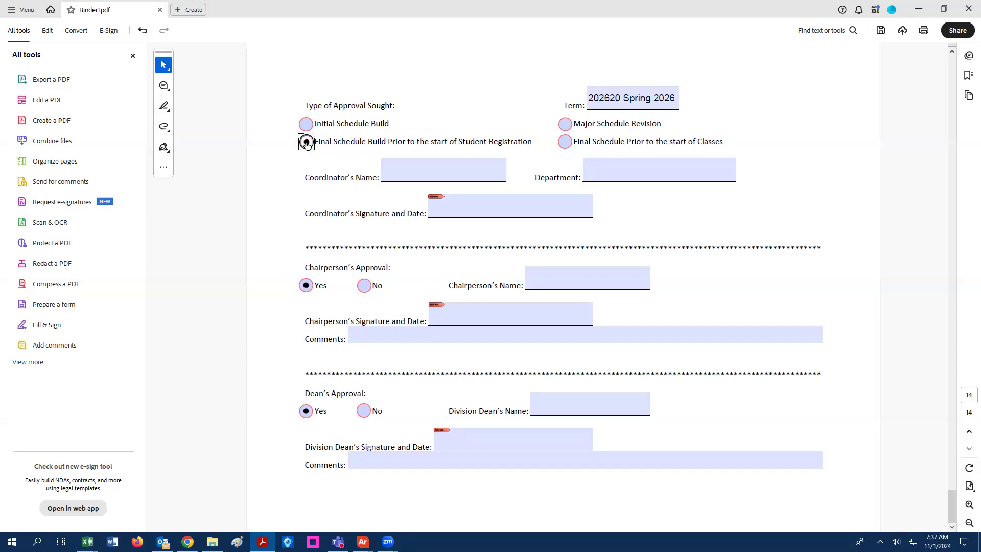
pyautogui.click(565, 142)
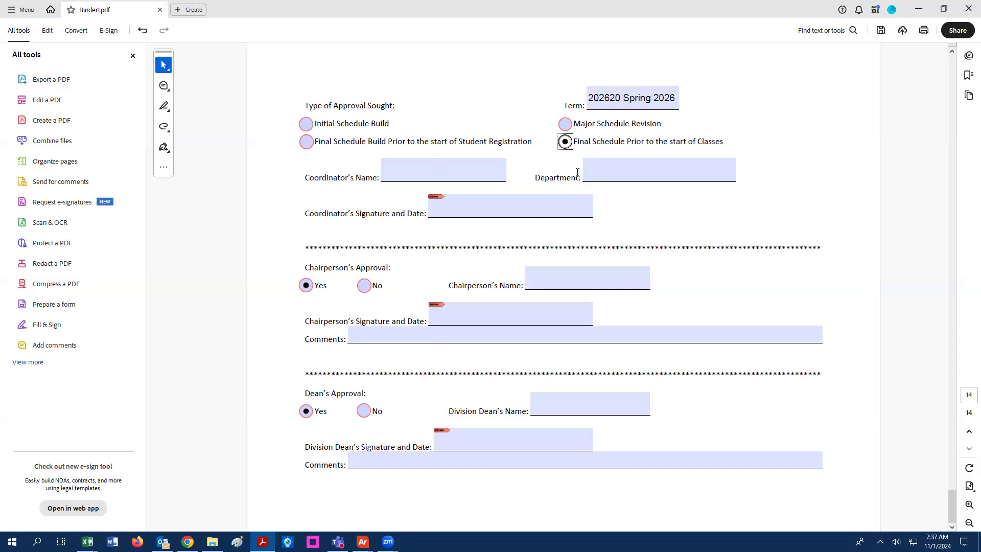
pyautogui.click(306, 124)
# - Enter the coordinator's name and Department 'Engineering and Mathematics'
pyautogui.click(413, 172)
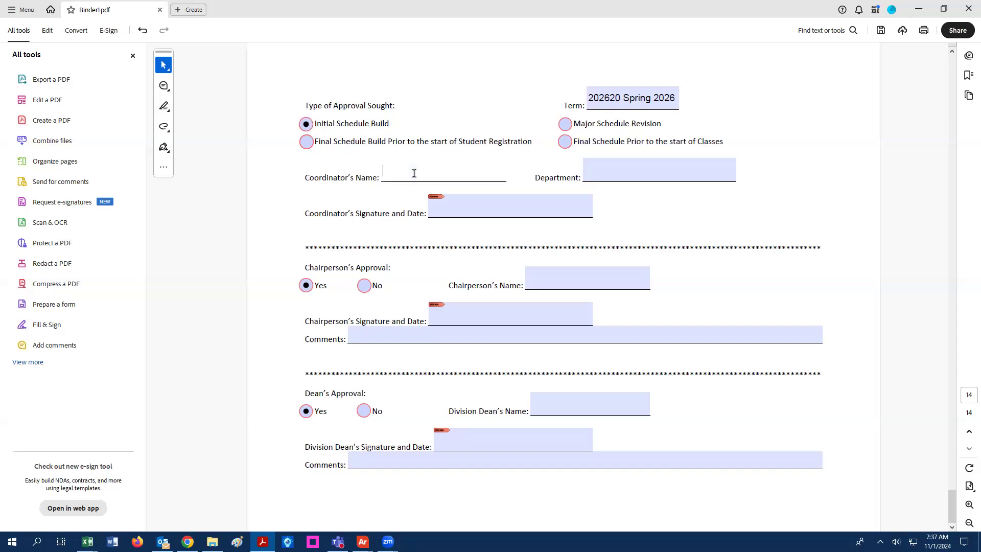
pyautogui.click(605, 173)
pyautogui.write('Enggin')
pyautogui.press('BackSpace')
pyautogui.press('BackSpace')
pyautogui.press('BackSpace')
pyautogui.write('ine')
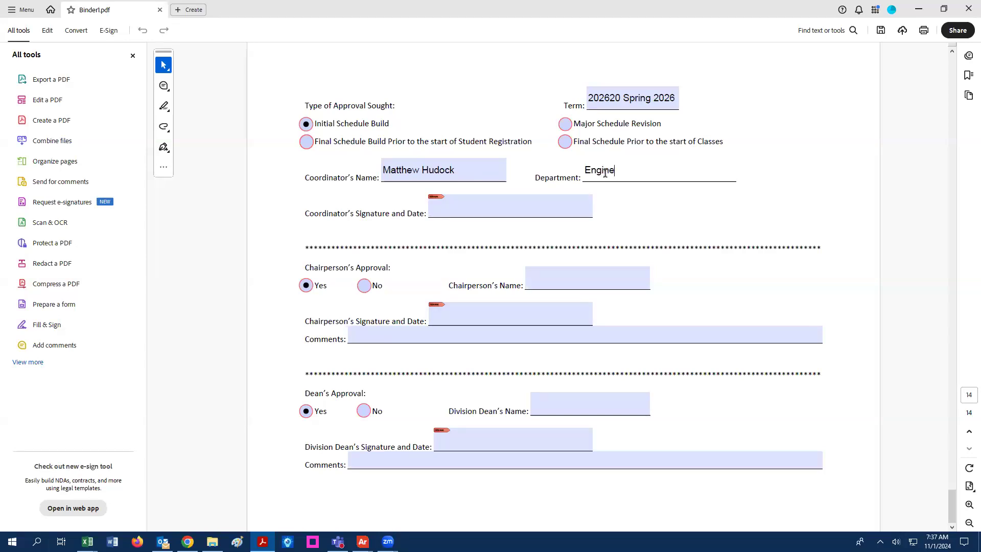
pyautogui.write('ering and Mathematics')
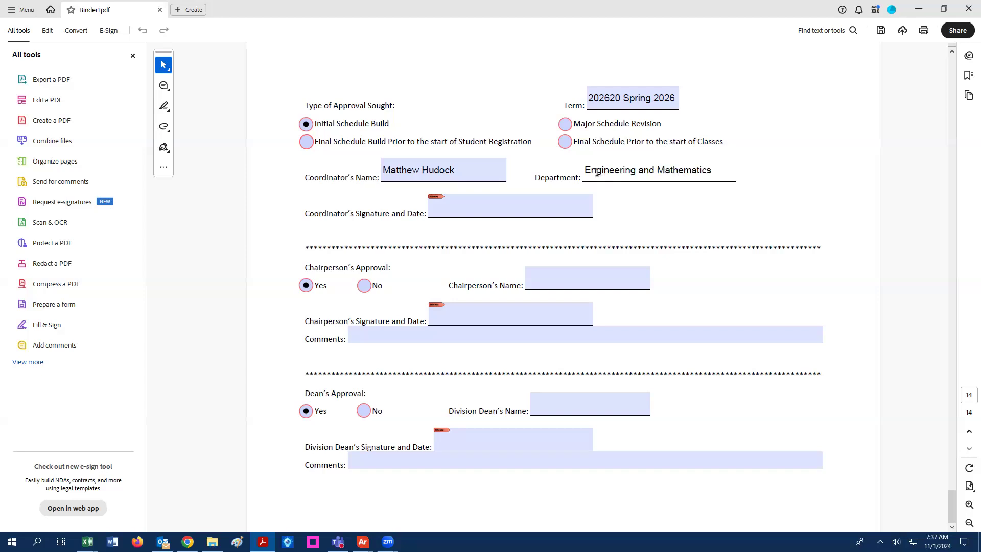
# - Enter the chairperson's name, fixing a surname typo, and the division dean's name
pyautogui.click(552, 275)
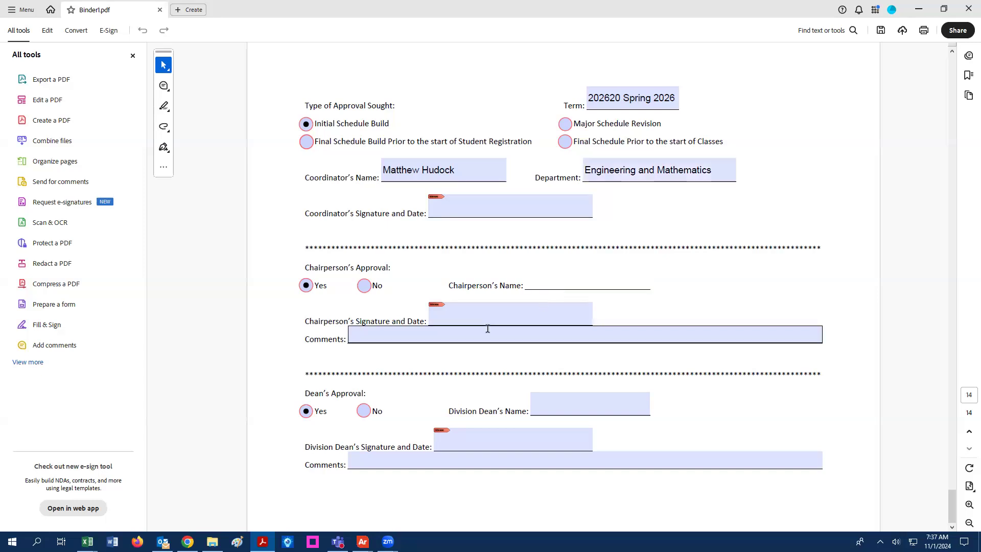
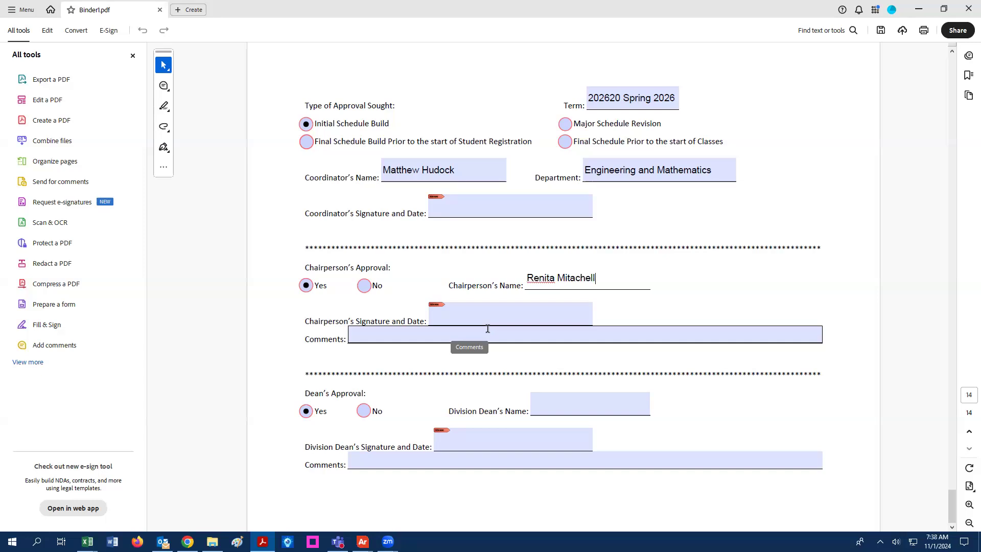
pyautogui.click(578, 280)
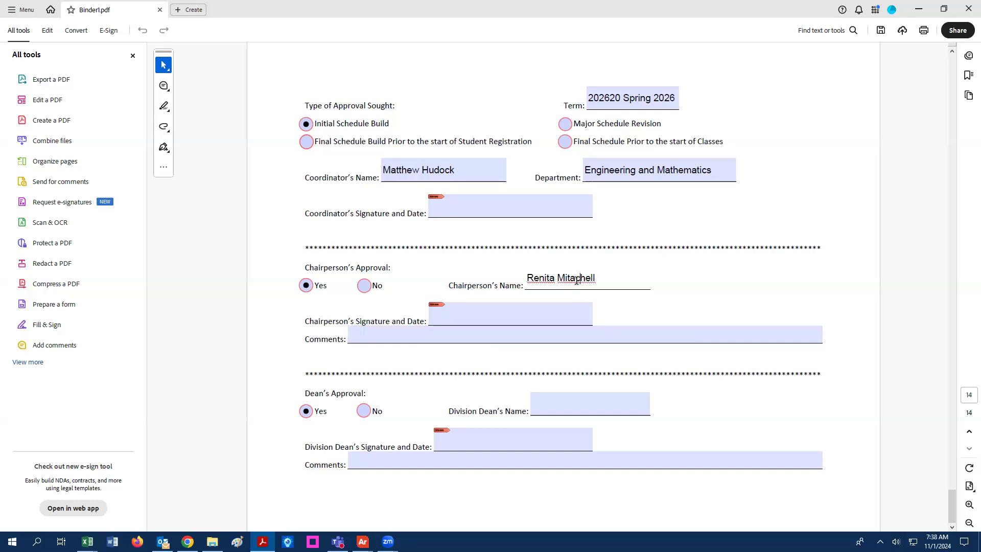
pyautogui.press('BackSpace')
pyautogui.click(563, 403)
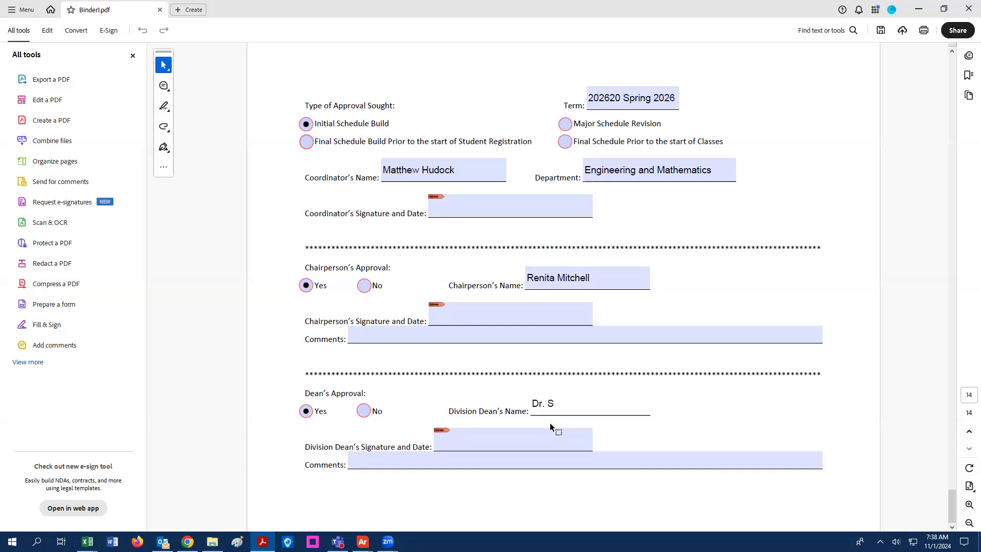
pyautogui.click(308, 293)
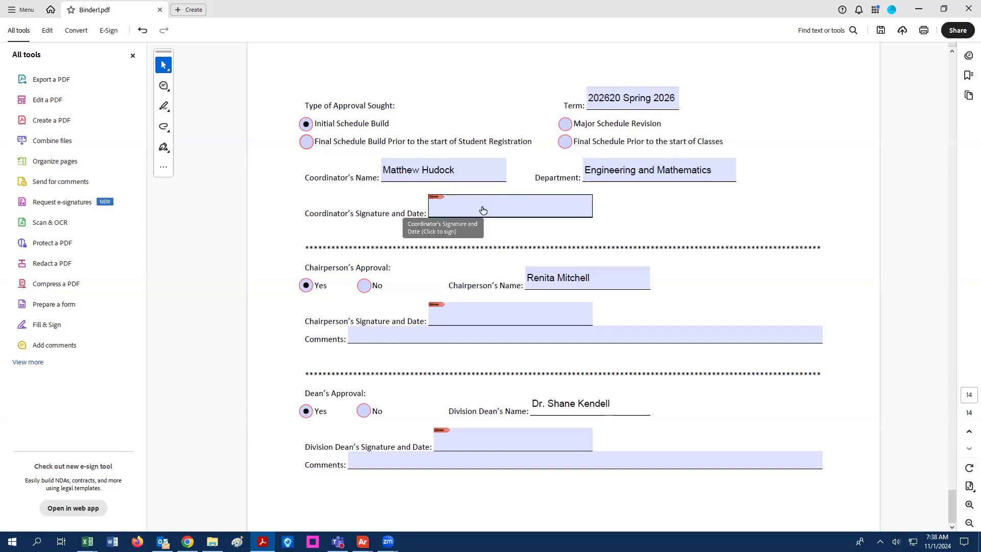
# - Toggle the chairperson's approval to No, then back to Yes
pyautogui.click(363, 287)
pyautogui.click(363, 286)
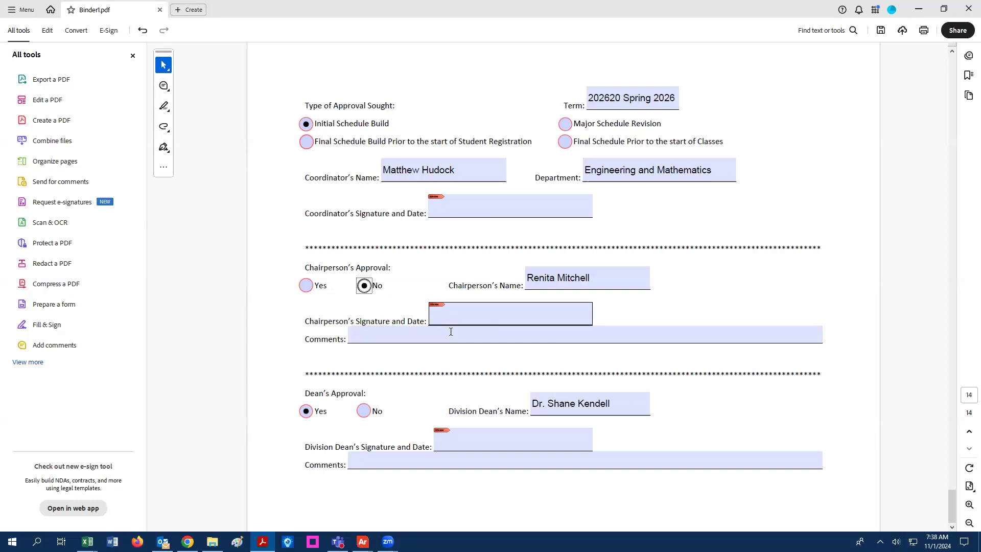
pyautogui.click(308, 289)
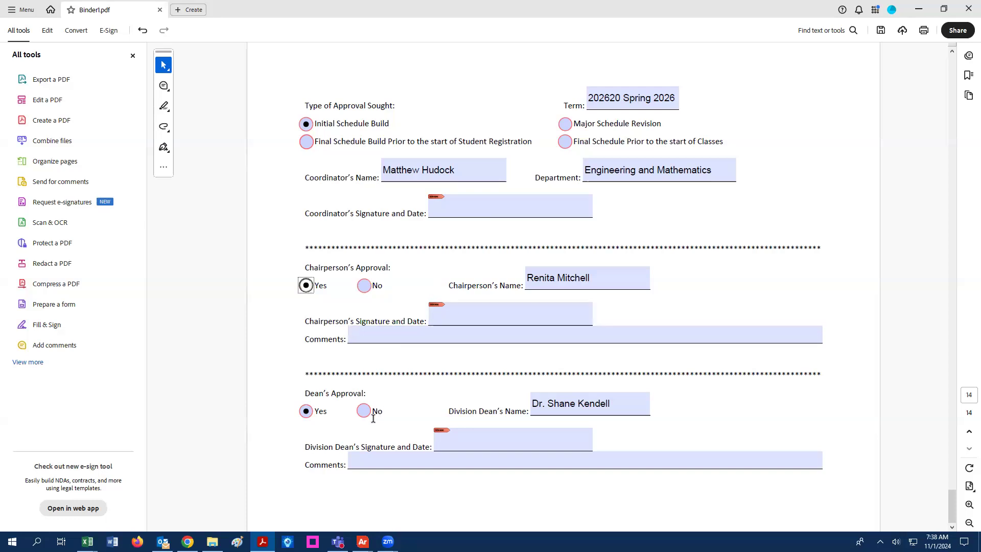
# - Sign the coordinator's signature field with the coordinator's Digital ID and its PIN
pyautogui.click(461, 212)
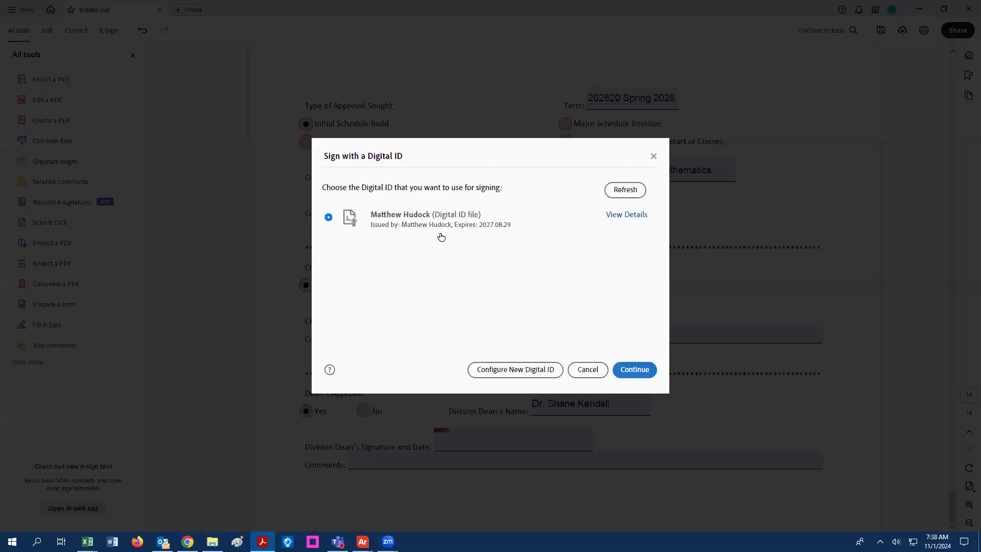
pyautogui.click(440, 219)
pyautogui.click(633, 369)
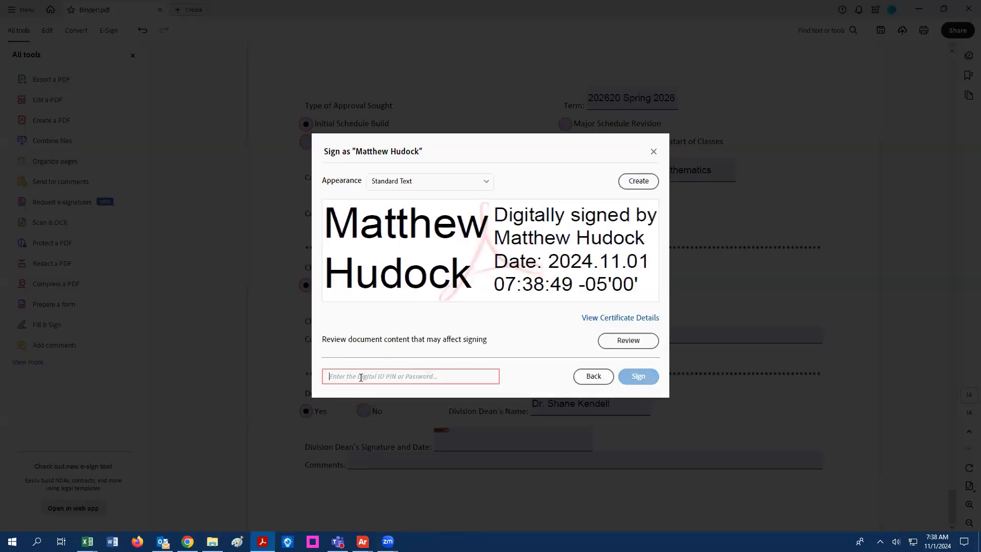
pyautogui.write('*******')
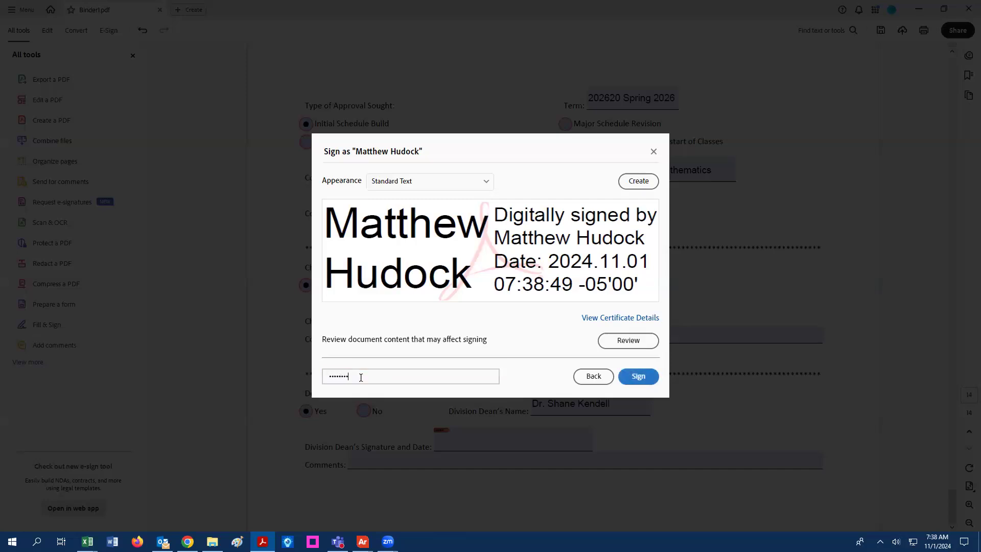
pyautogui.click(644, 378)
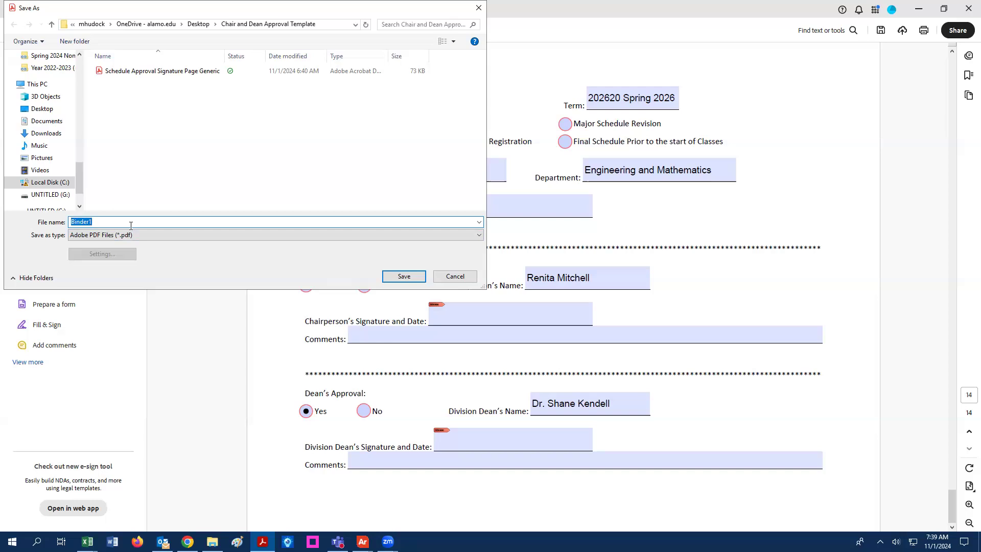
# - Start entering 'Engr and Math' as the file name in the Save As dialog
pyautogui.write('En')
pyautogui.press('BackSpace')
pyautogui.press('BackSpace')
pyautogui.press('BackSpace')
pyautogui.press('BackSpace')
pyautogui.press('BackSpace')
pyautogui.press('BackSpace')
pyautogui.press('BackSpace')
pyautogui.press('BackSpace')
pyautogui.press('BackSpace')
pyautogui.press('BackSpace')
pyautogui.press('BackSpace')
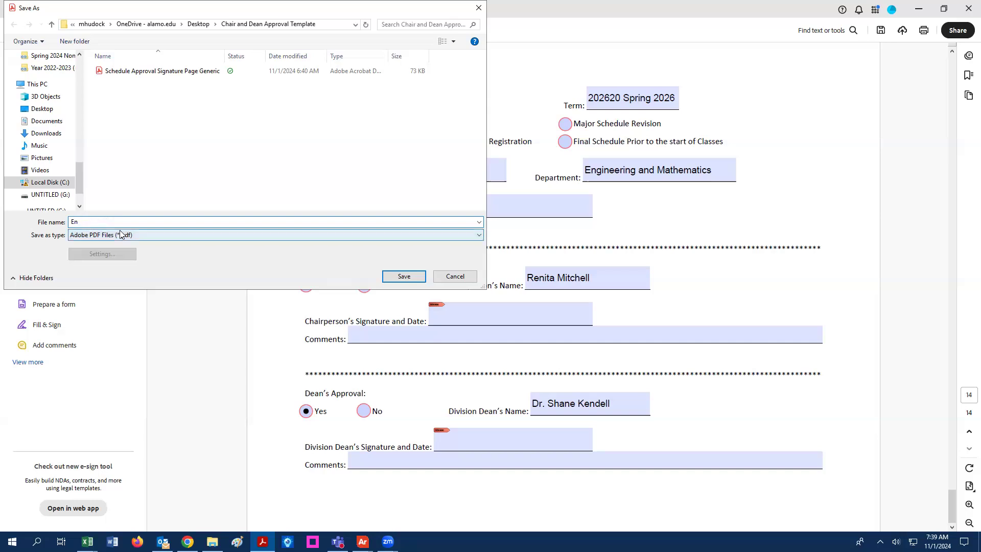
pyautogui.write('g')
pyautogui.click(98, 221)
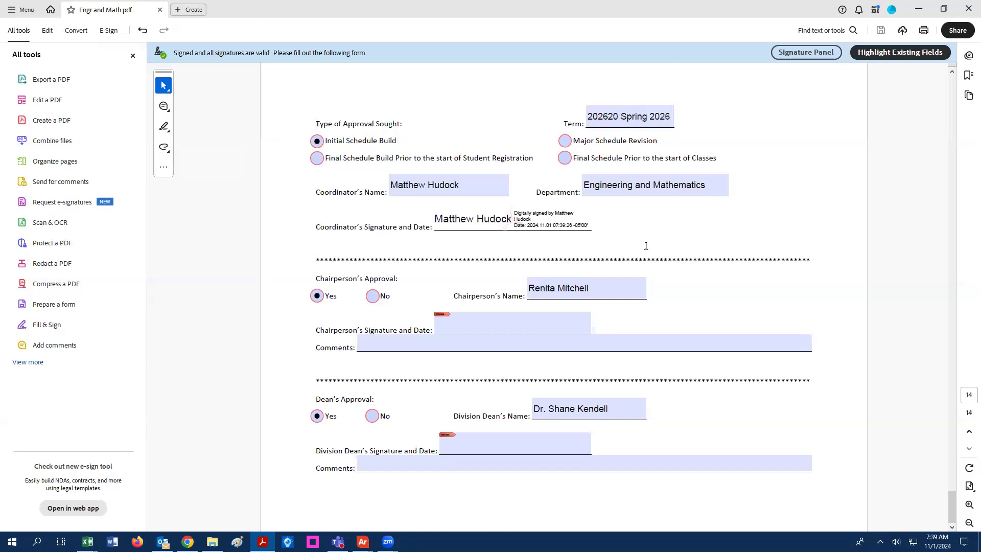
# - Scroll through Engr and Math.pdf back to page 14 and inspect the coordinator's signature
pyautogui.scroll(5, 646, 246)
pyautogui.scroll(4, 646, 245)
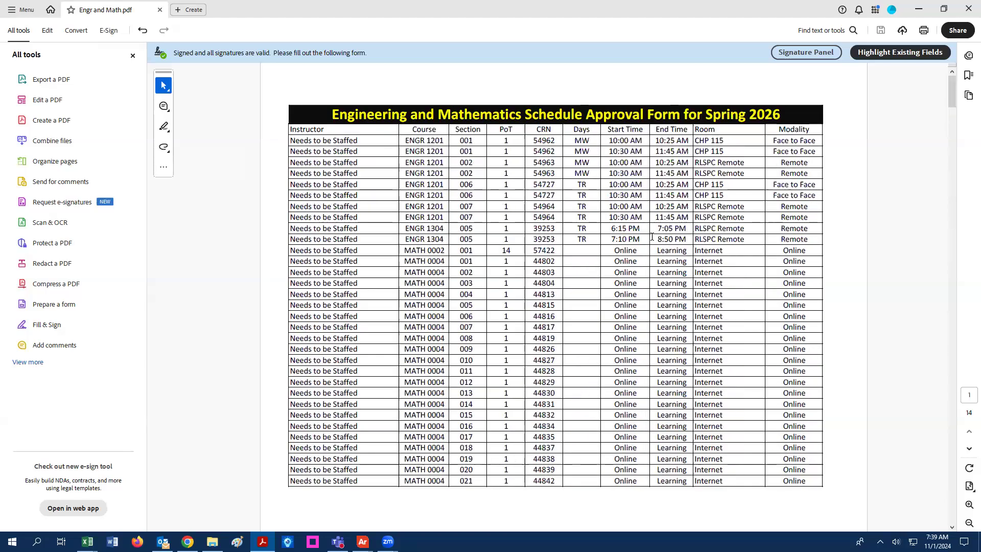
pyautogui.scroll(-4, 650, 236)
pyautogui.scroll(-5, 650, 235)
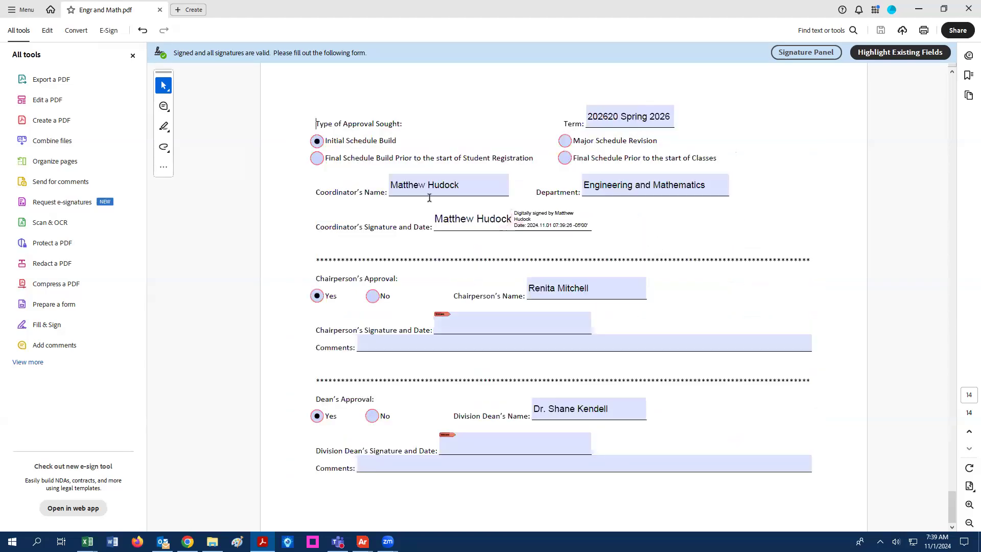
pyautogui.click(563, 229)
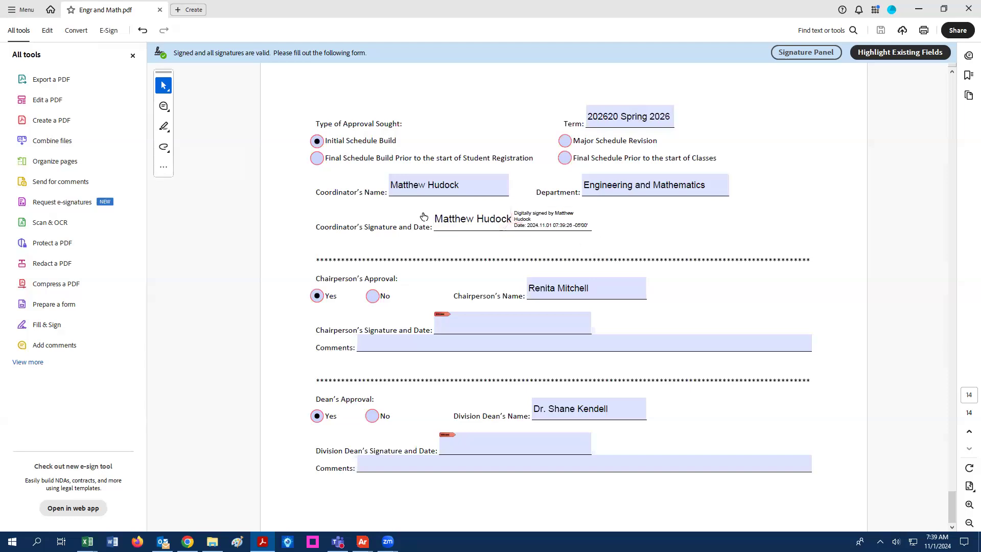